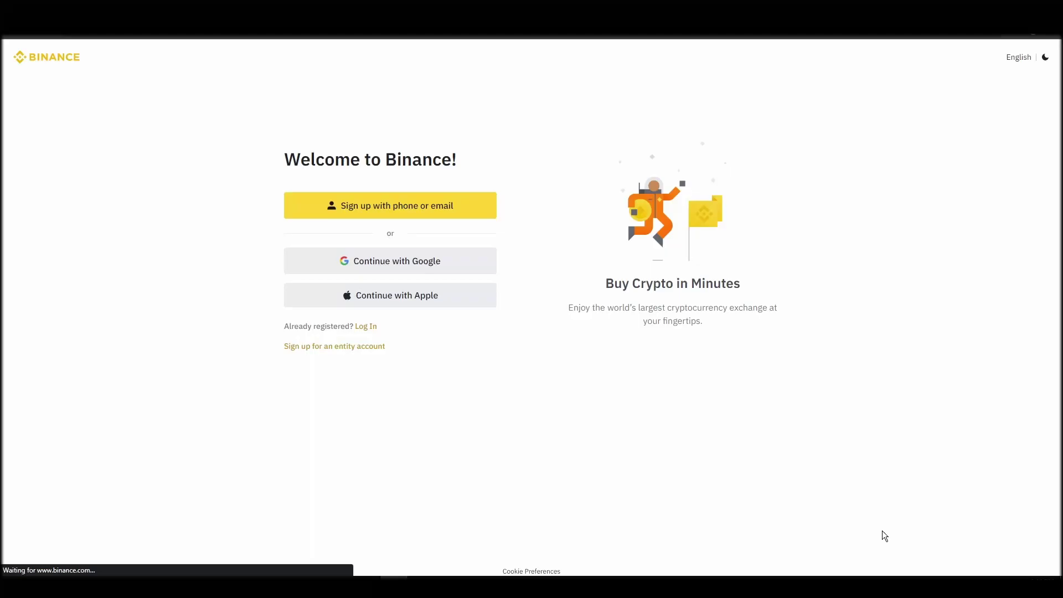
Step: Sign up for a personal Binance account with an email address and password, accepting the terms
left_click(404, 214)
key("Tab")
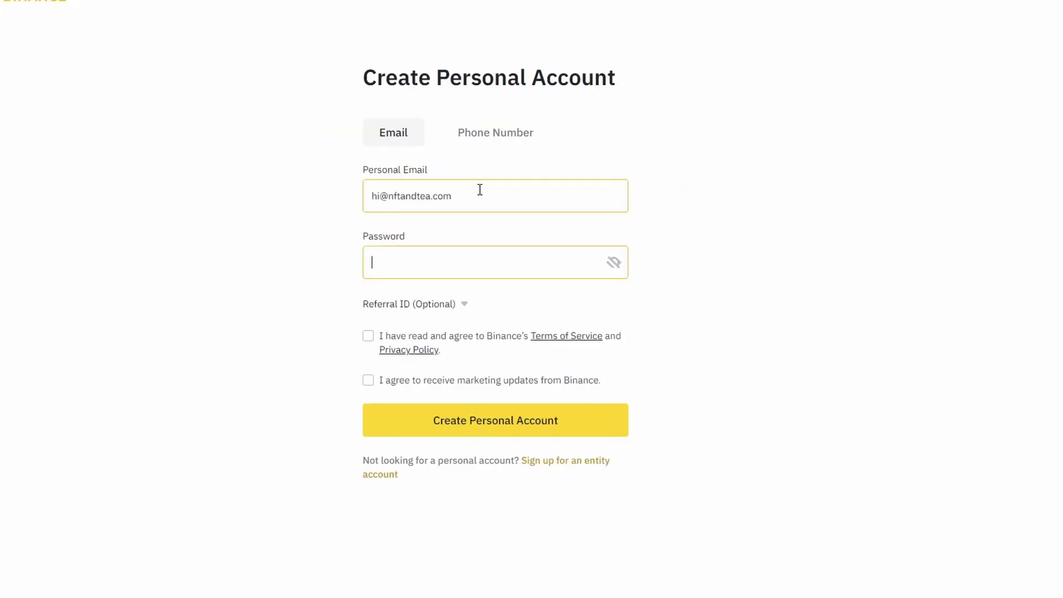
type("•••••••••••")
left_click(368, 336)
left_click(555, 437)
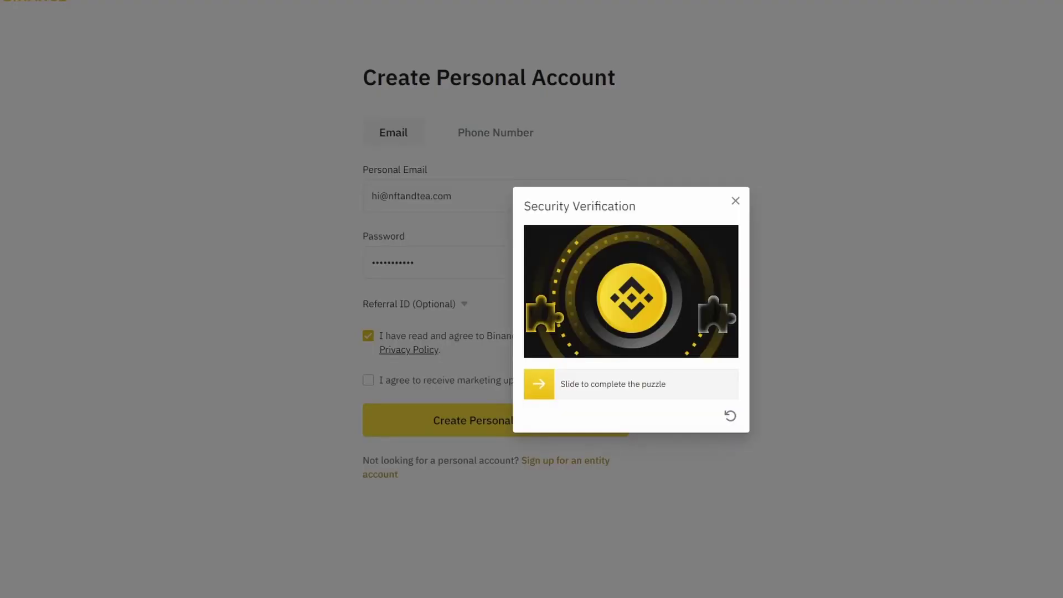
Step: Pass the puzzle security check and submit the emailed verification code
left_click_drag(539, 384, 723, 385)
left_click(516, 209)
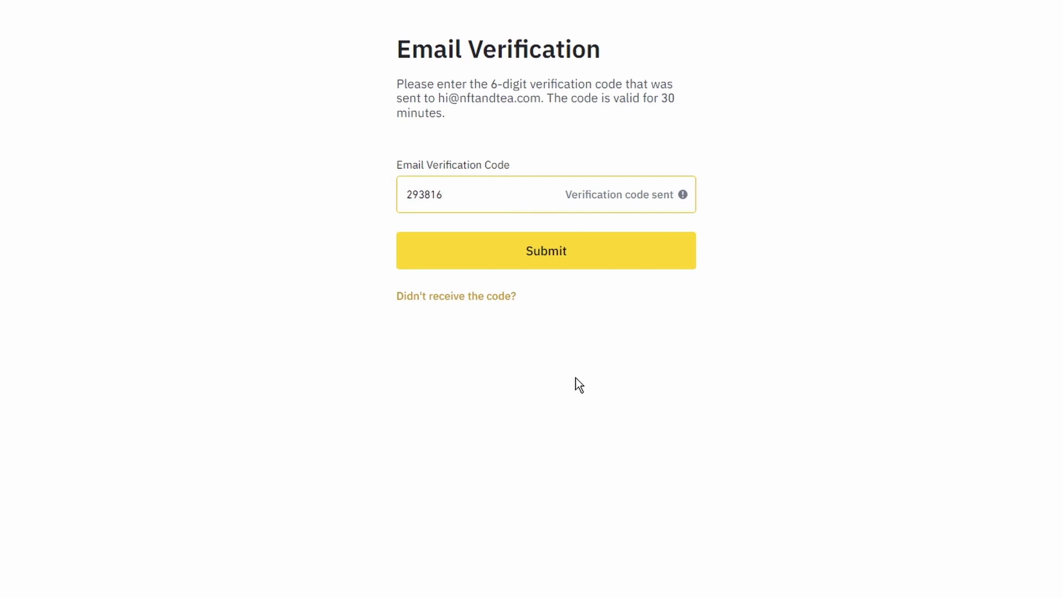
left_click(582, 258)
Step: Start identity verification with Greece as residence, entering the legal name and date of birth
left_click(375, 389)
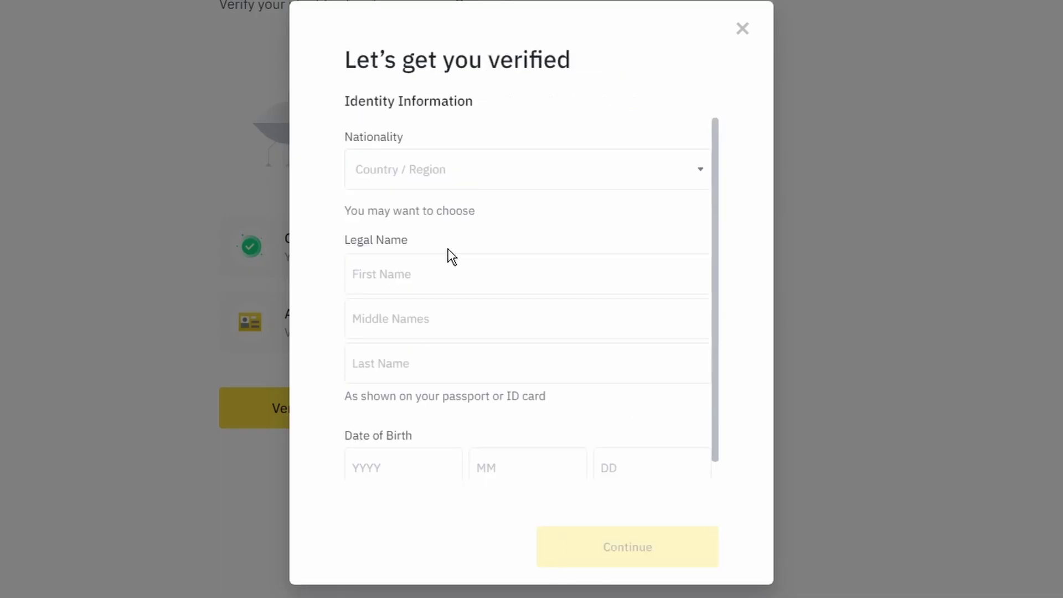
left_click(554, 172)
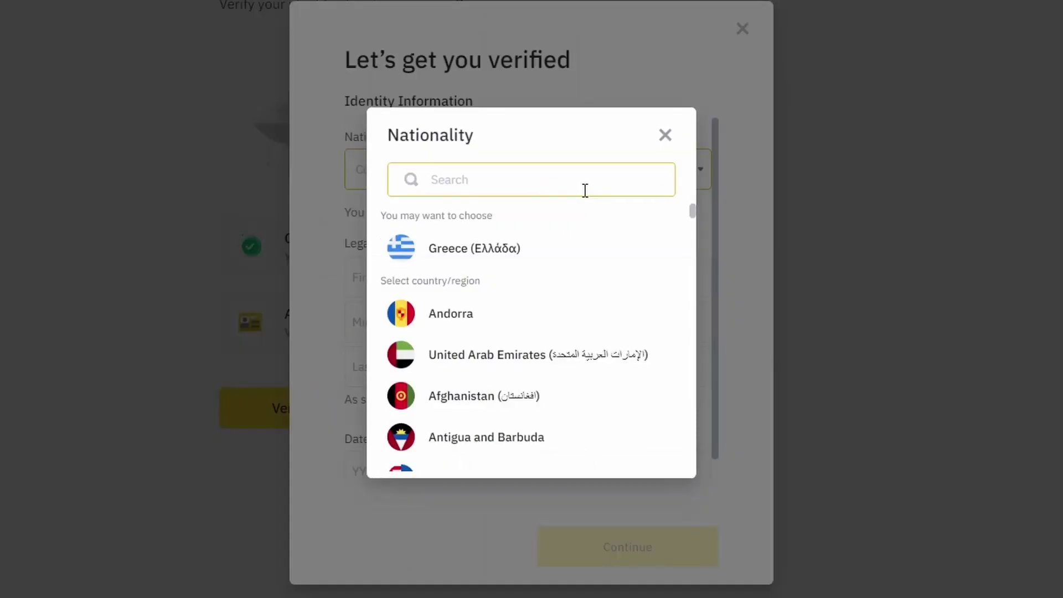
left_click(662, 135)
left_click(583, 255)
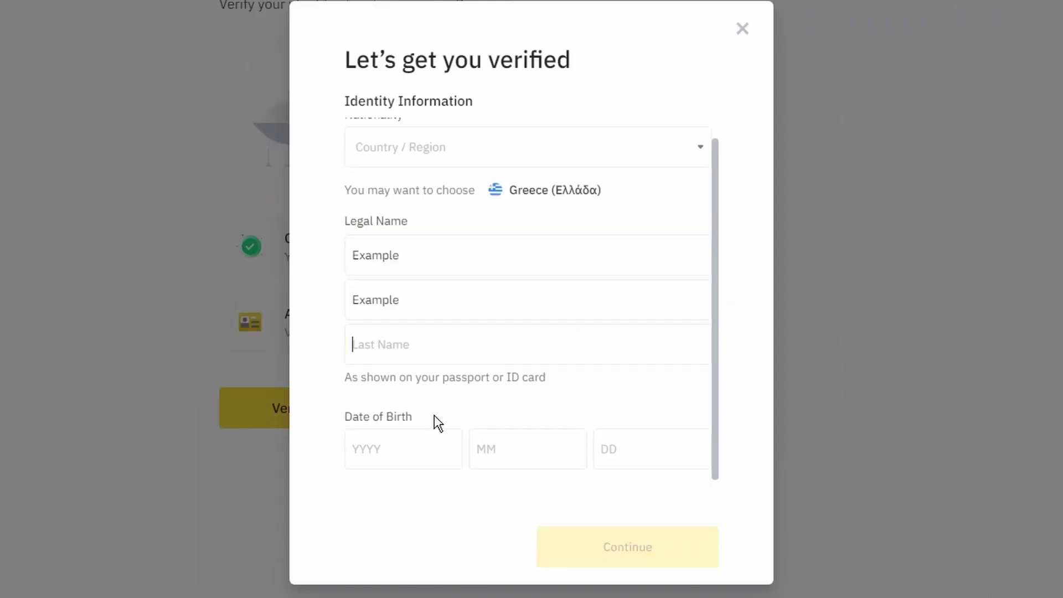
type("Example")
left_click(454, 449)
left_click(532, 190)
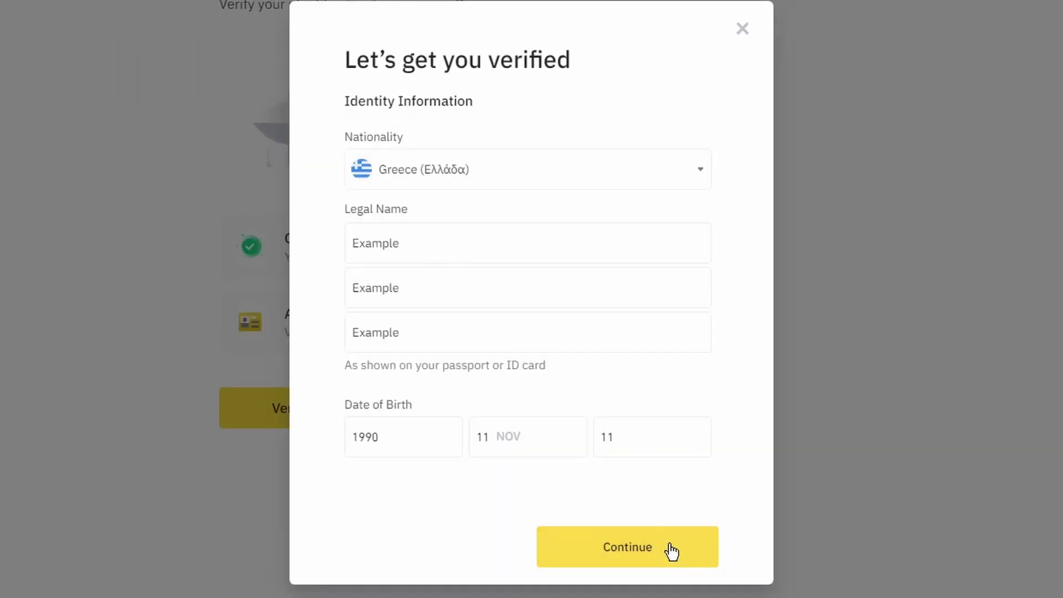
Step: Fill in the home address and continue to the third-party identity document checks
left_click(671, 550)
left_click(460, 294)
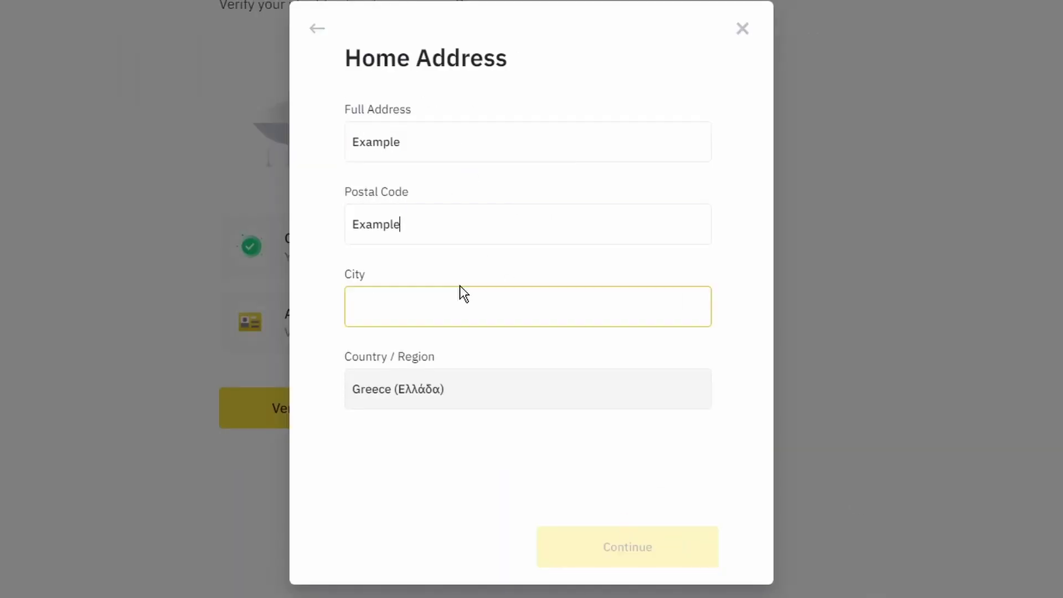
type("Example")
left_click(650, 550)
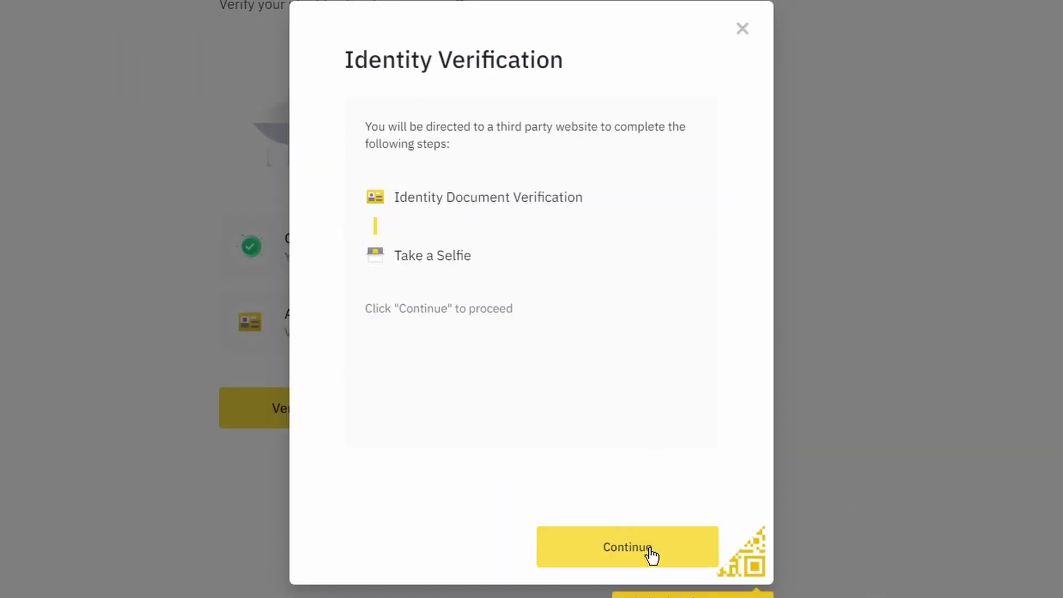
left_click(652, 552)
Step: Give consent, choose driver's license as the document type, then close the document verification window
left_click(363, 198)
left_click(537, 251)
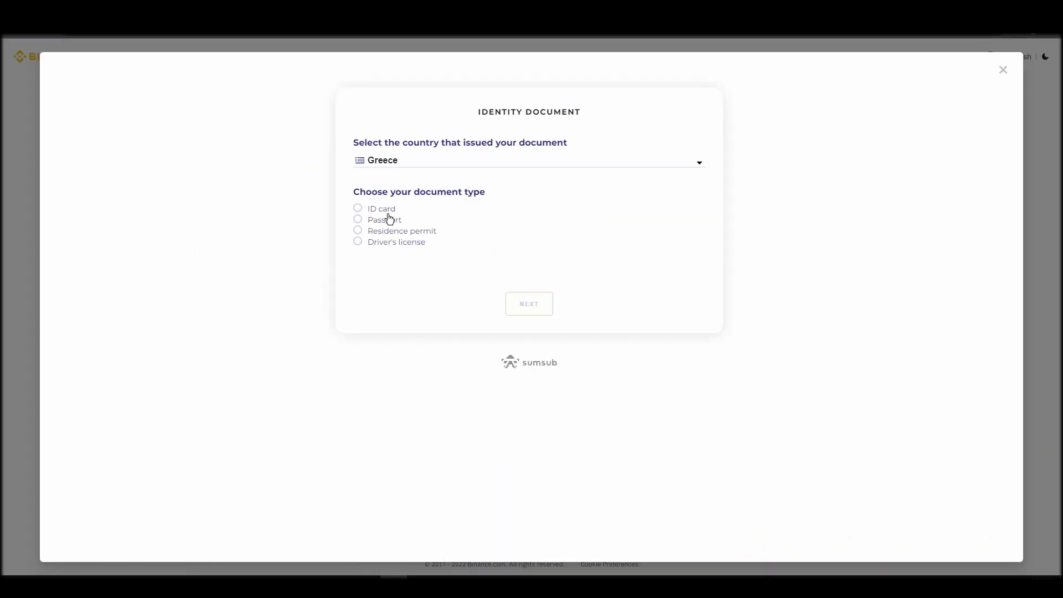
left_click(384, 220)
left_click(398, 242)
left_click(523, 437)
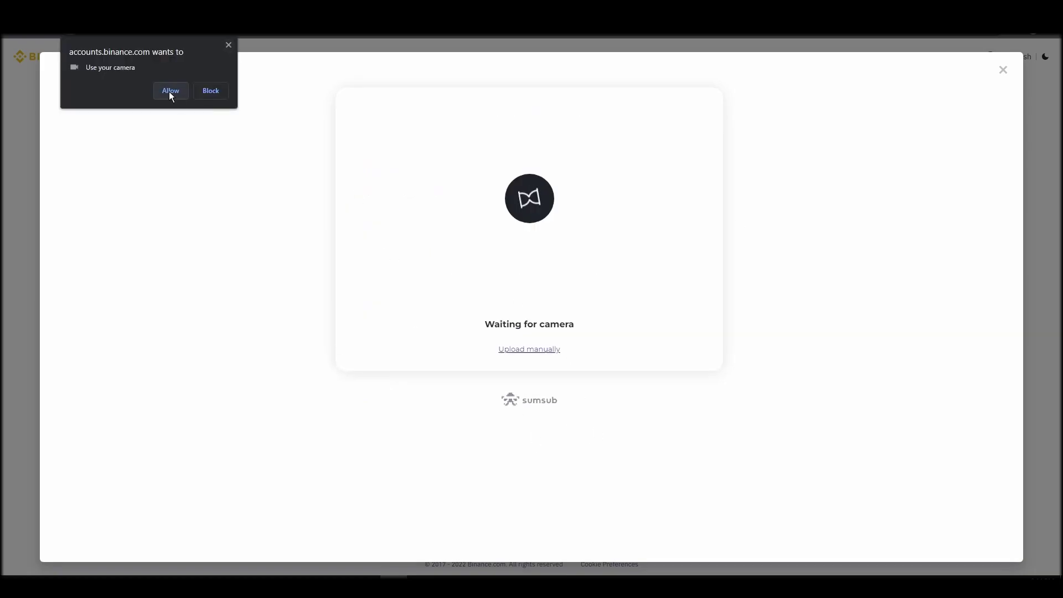
scroll(450, 388, "down", 3)
left_click(1000, 77)
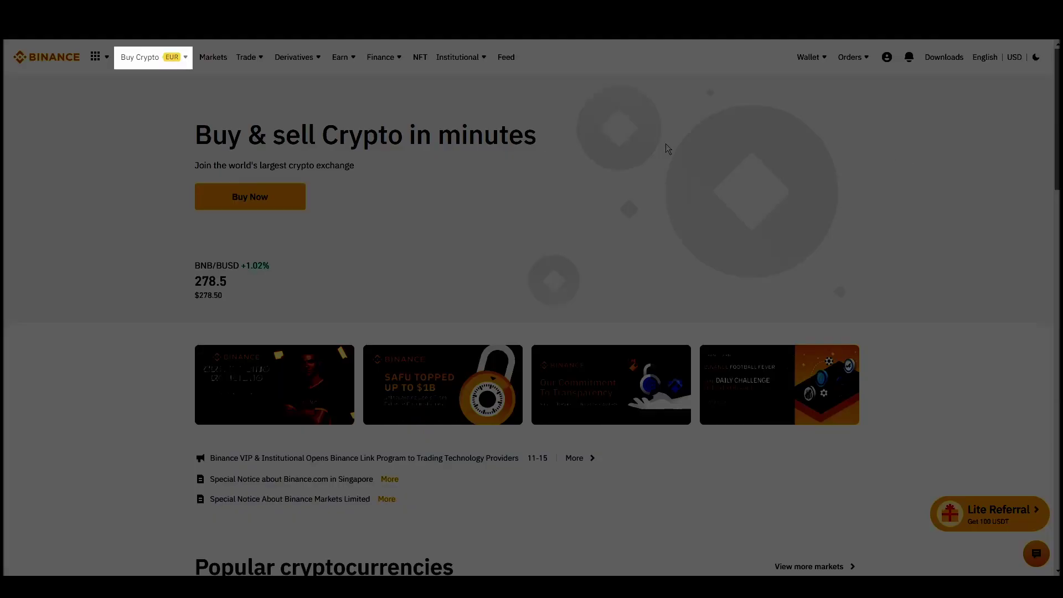
Step: Buy ETH with a credit/debit card, spending 15 EUR, and continue with the purchase
mouse_move(169, 69)
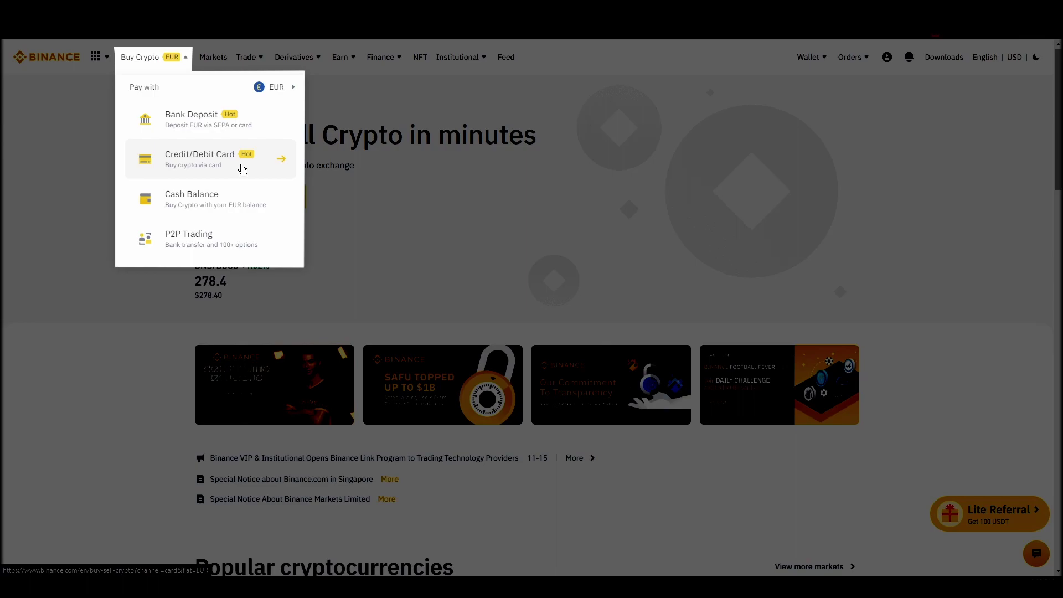
left_click(242, 169)
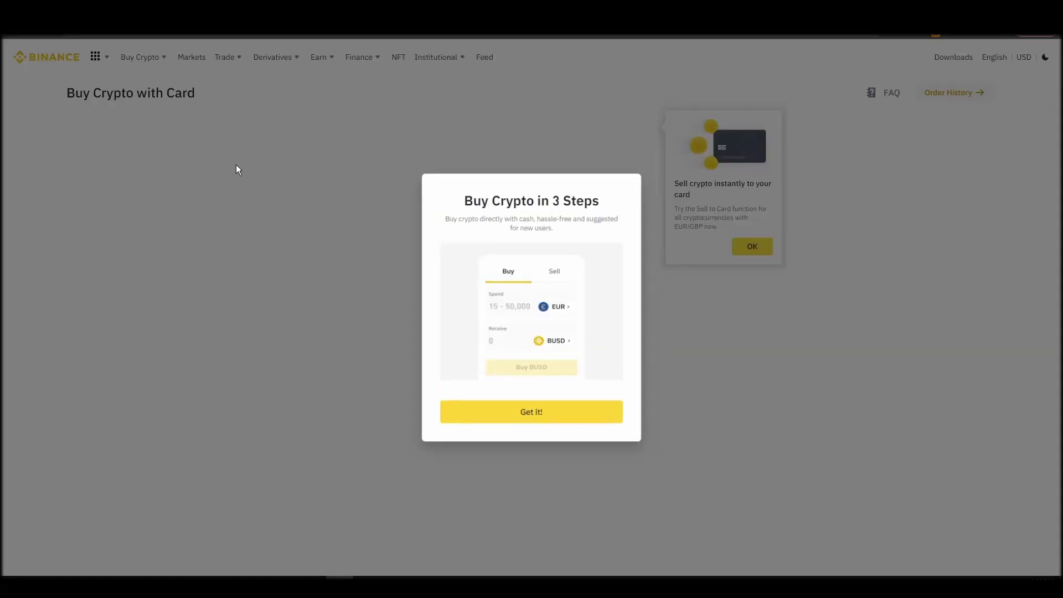
left_click(556, 414)
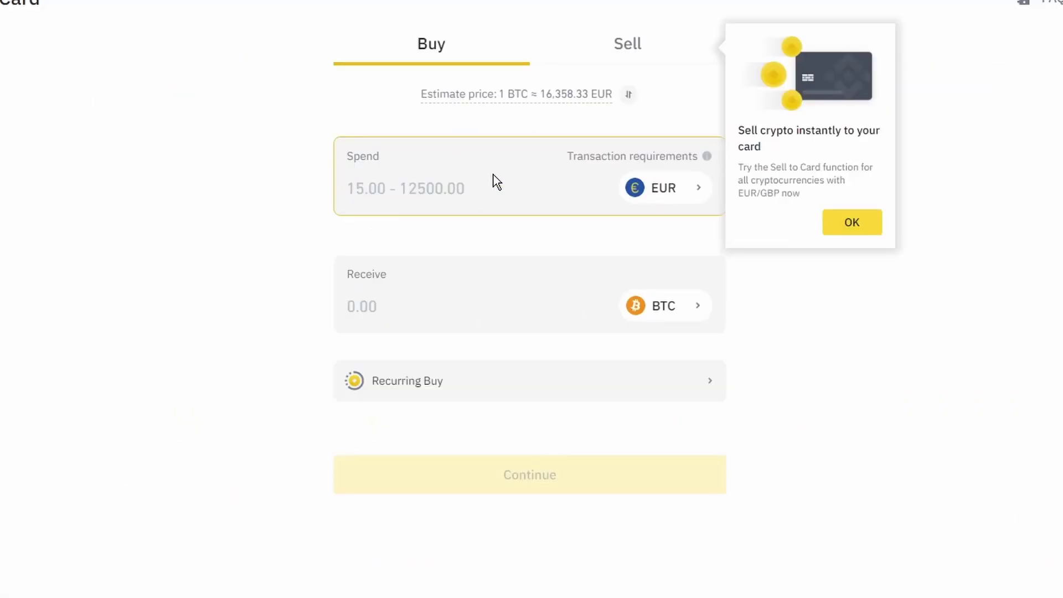
left_click(670, 314)
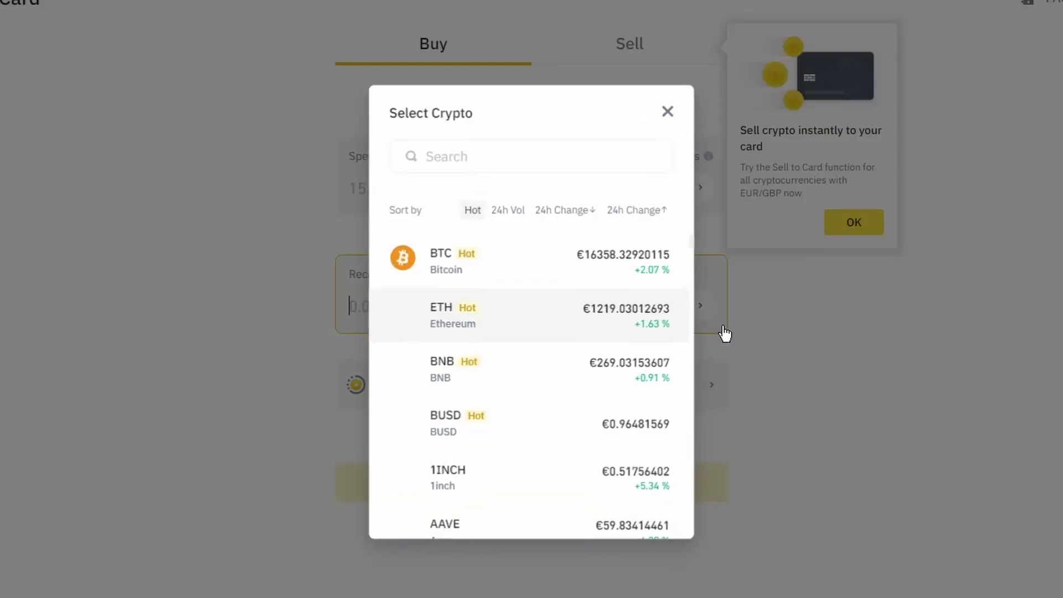
left_click(517, 323)
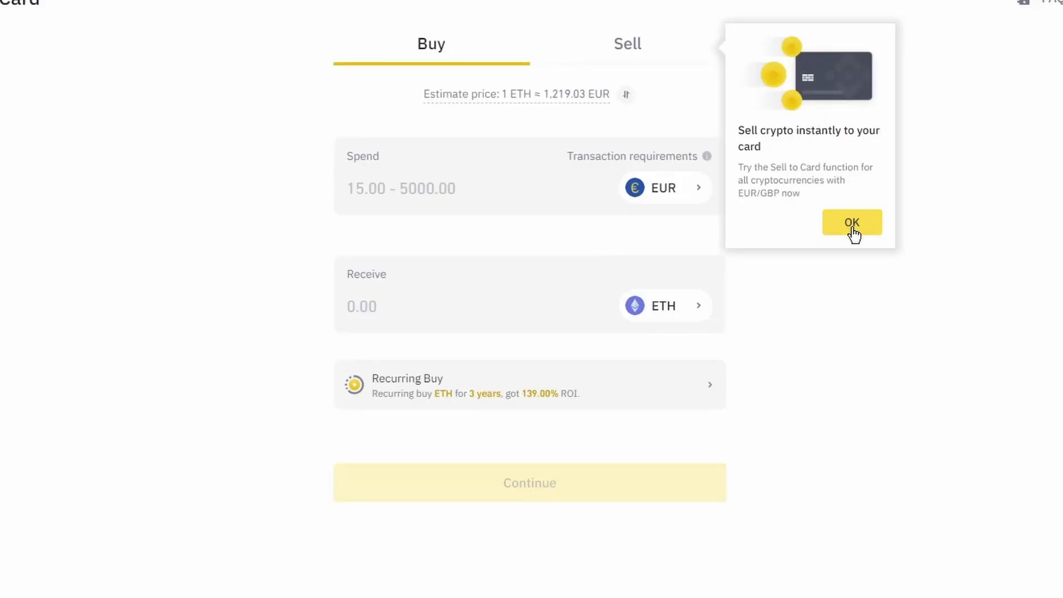
left_click(853, 233)
left_click(443, 190)
type("15")
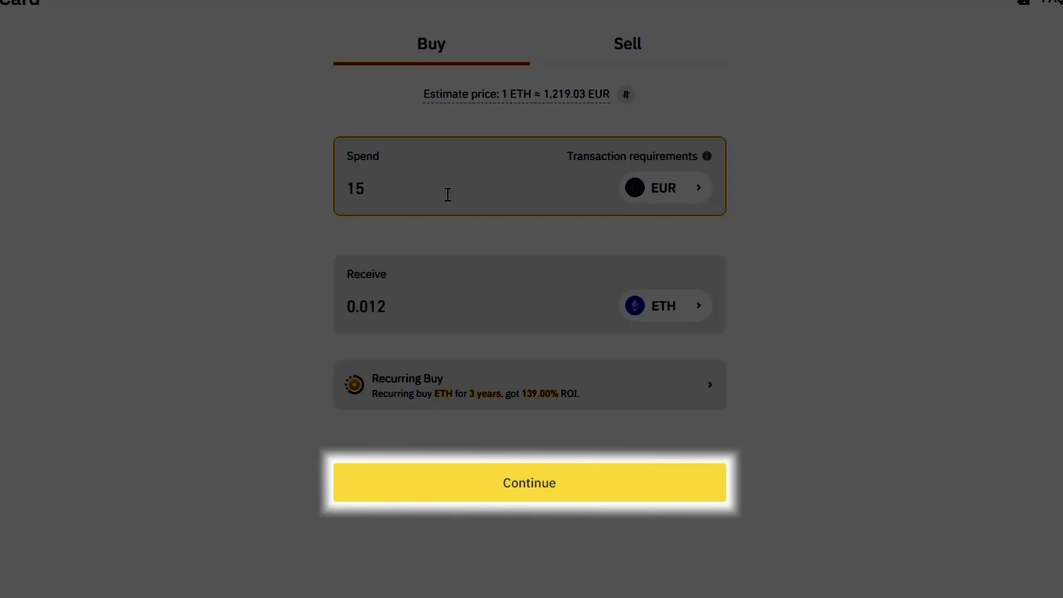
left_click(531, 460)
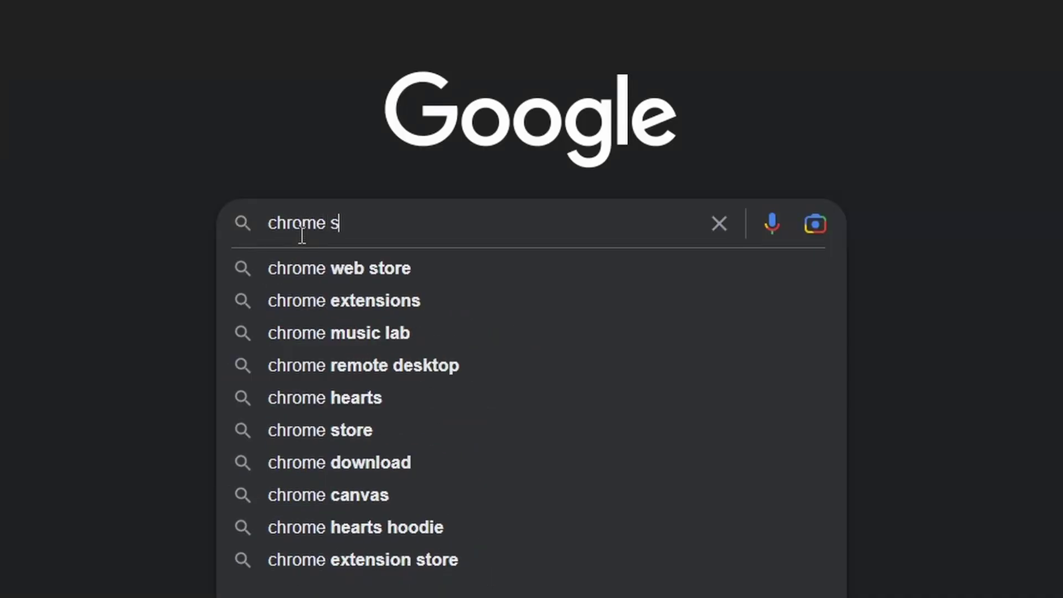
Step: Run the Google search for 'chrome store'
key("Return")
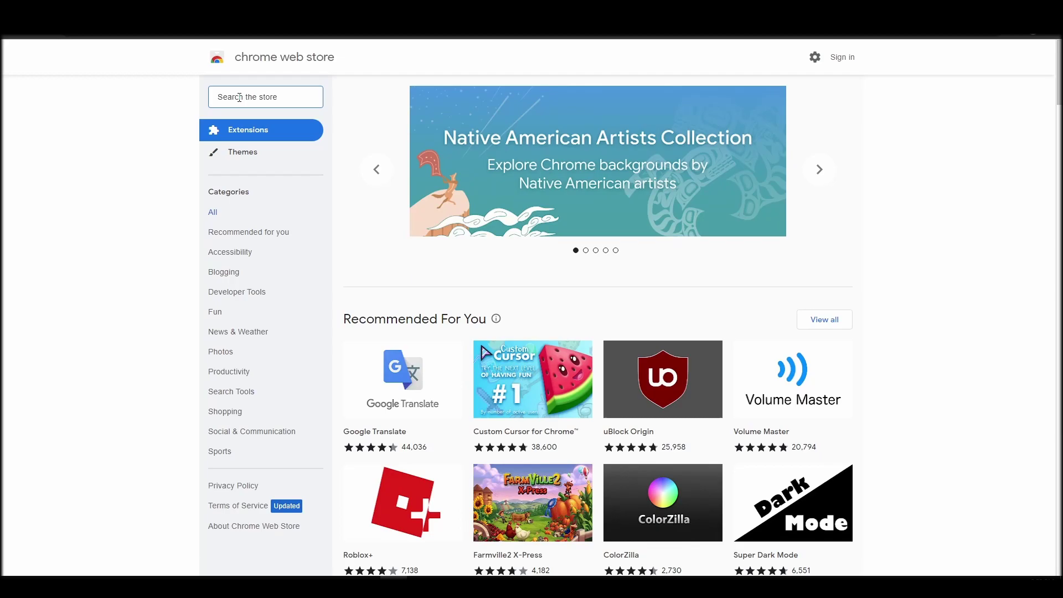
Step: Find MetaMask in the store, check it against metamask.io, and add the extension to Chrome
type("metamask")
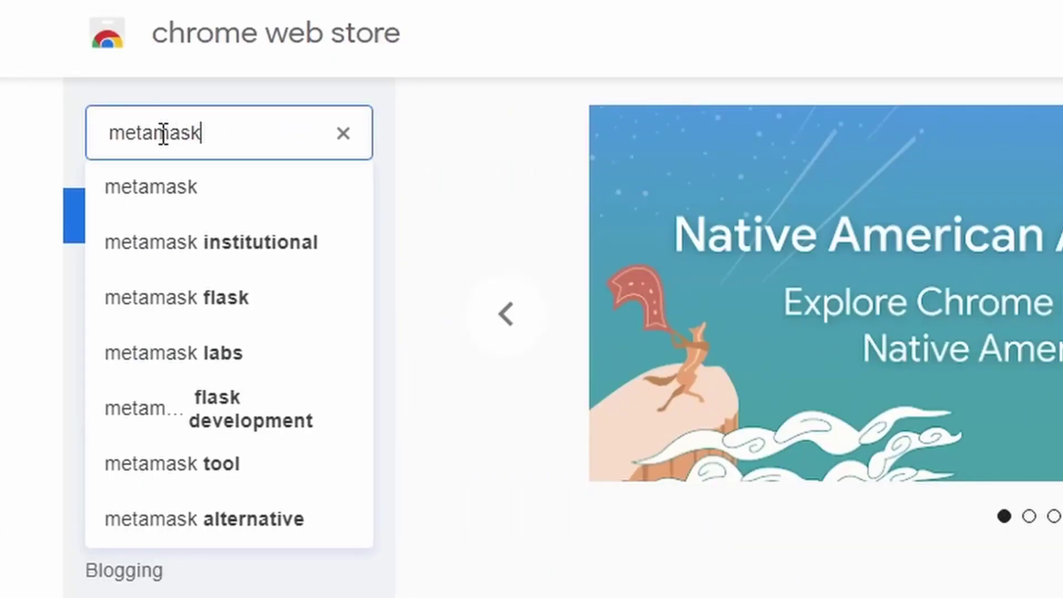
key("Return")
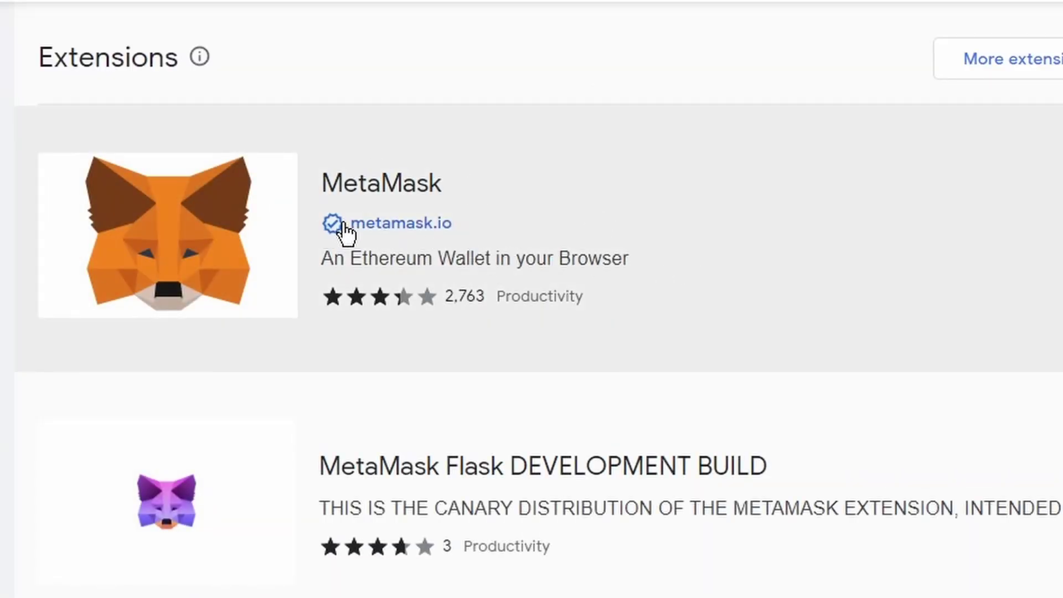
left_click(513, 178)
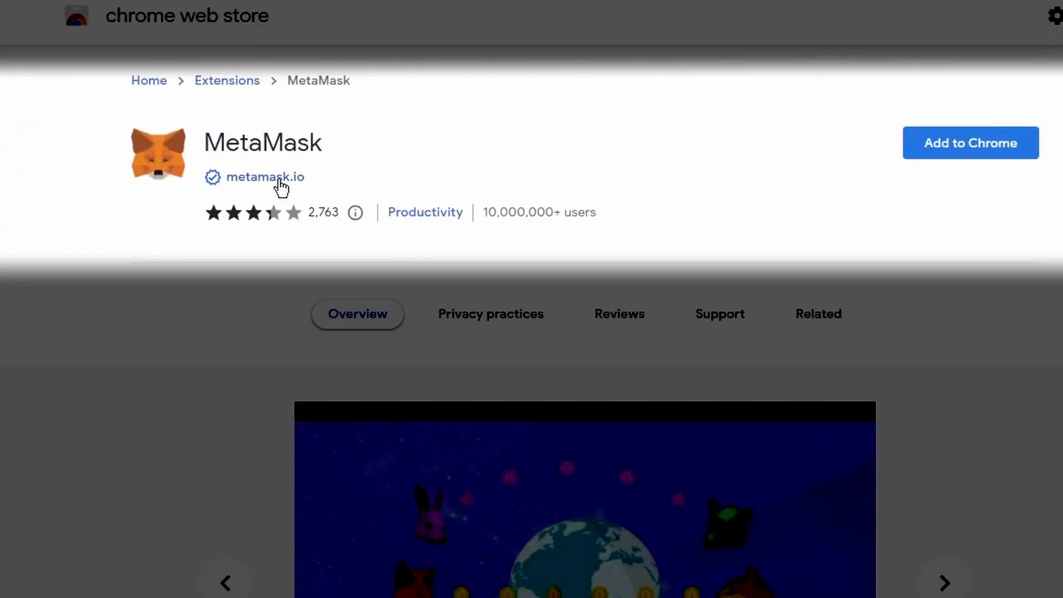
left_click(279, 179)
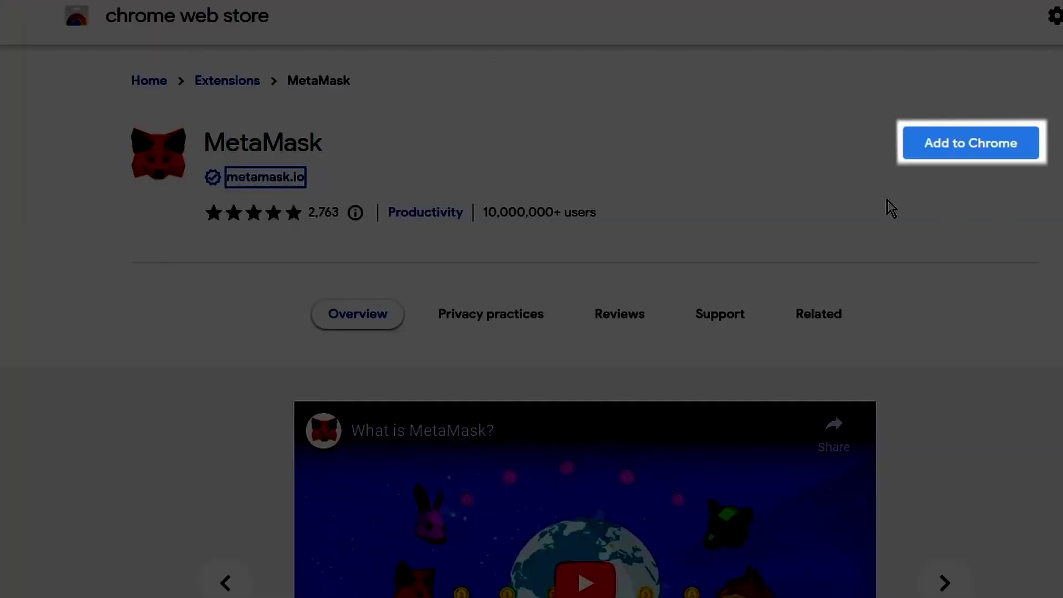
left_click(939, 151)
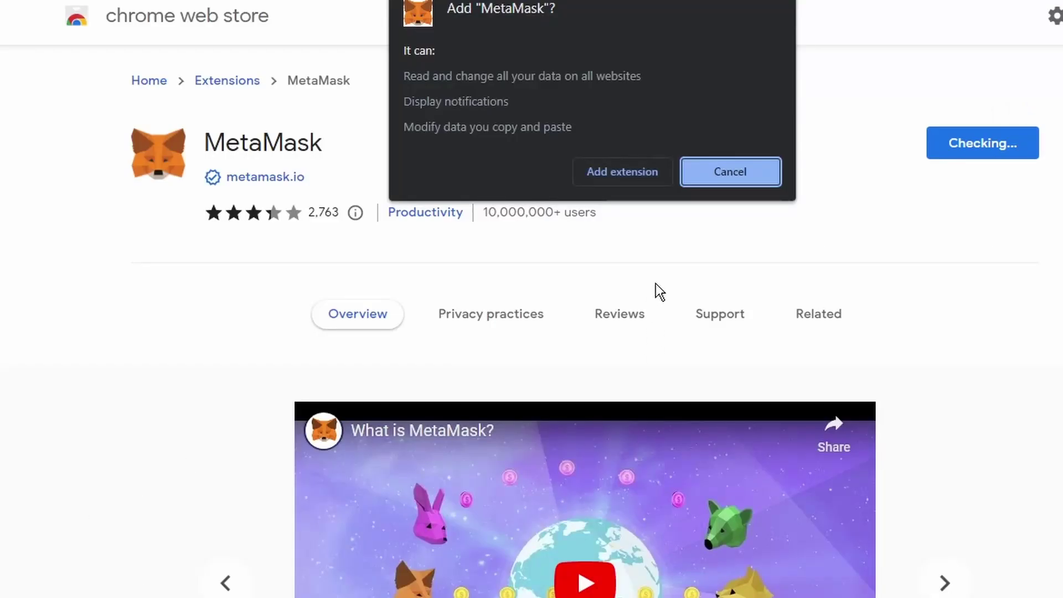
left_click(636, 176)
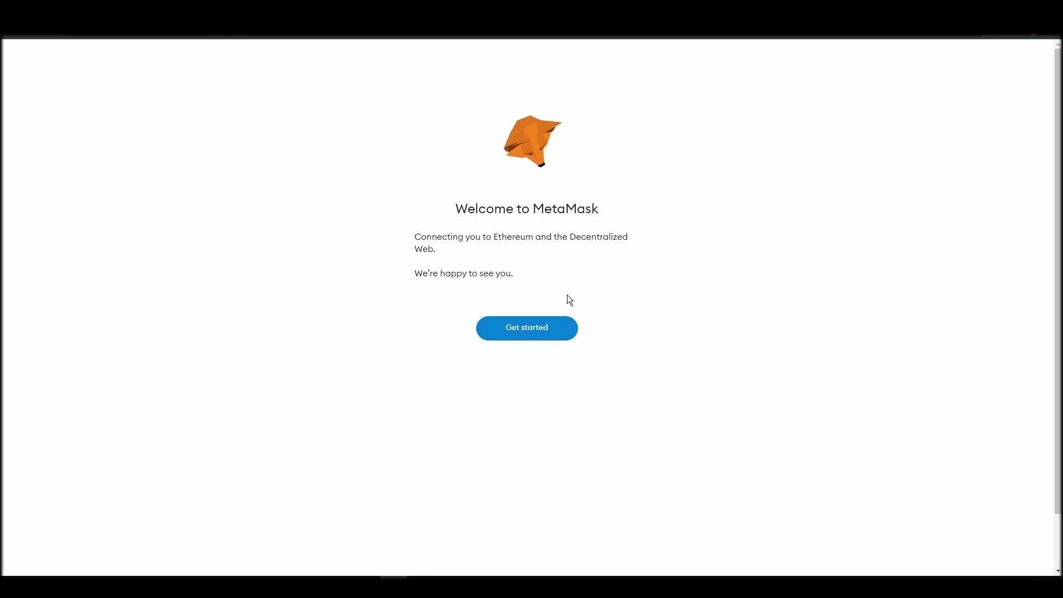
Step: Start MetaMask setup, choose to create a new wallet, set and confirm a password, and accept the terms
left_click(502, 328)
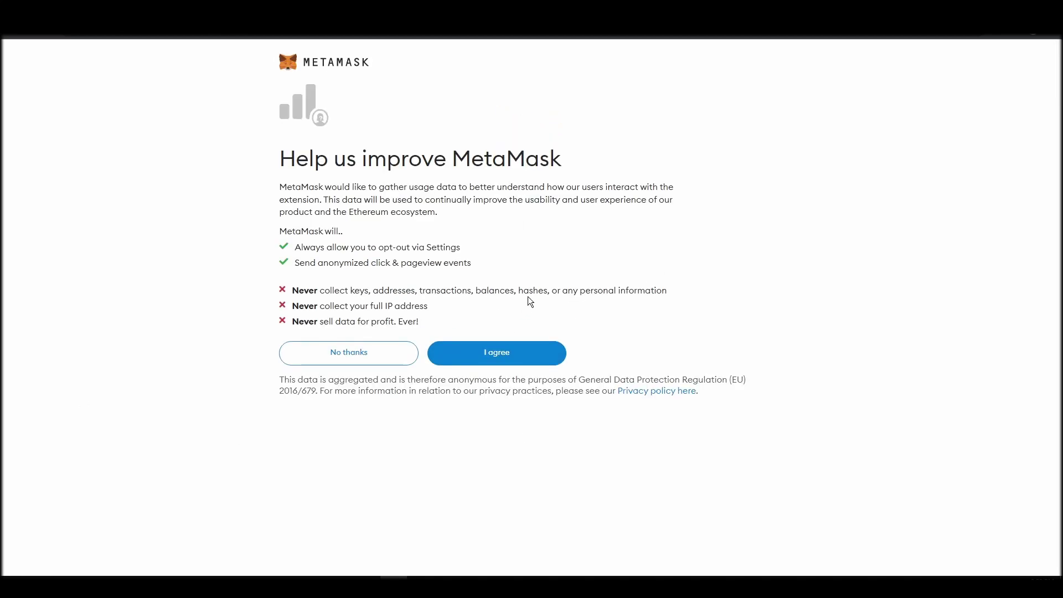
left_click(383, 349)
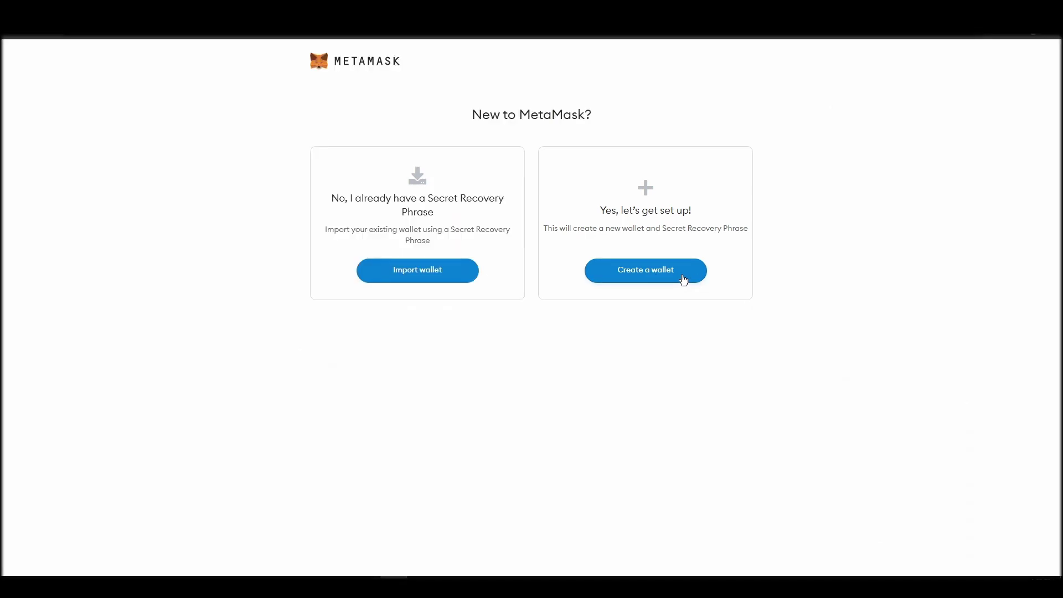
left_click(682, 278)
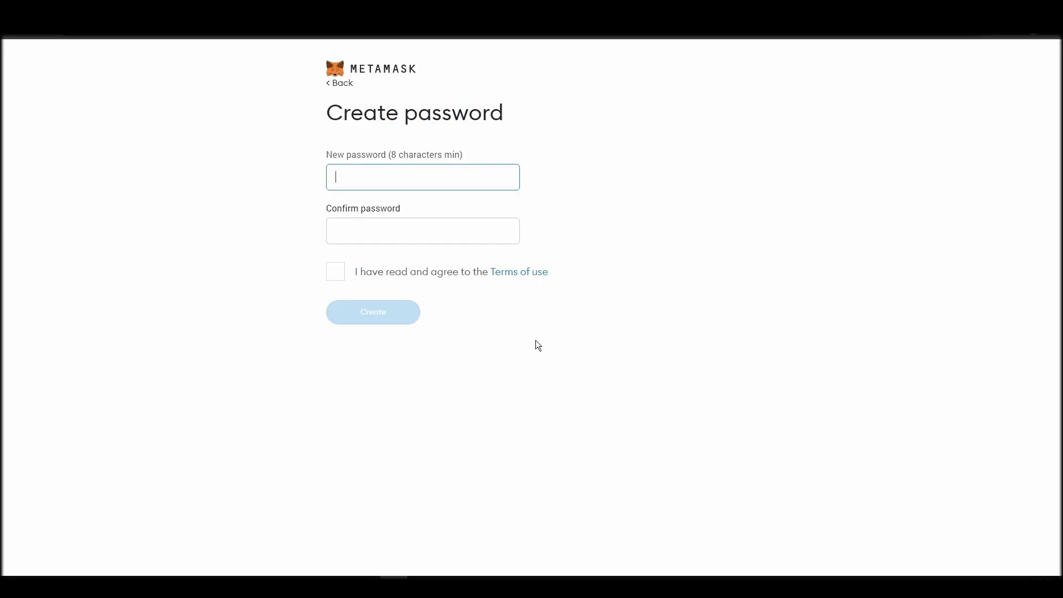
type("aaaaaaaaa")
key("Tab")
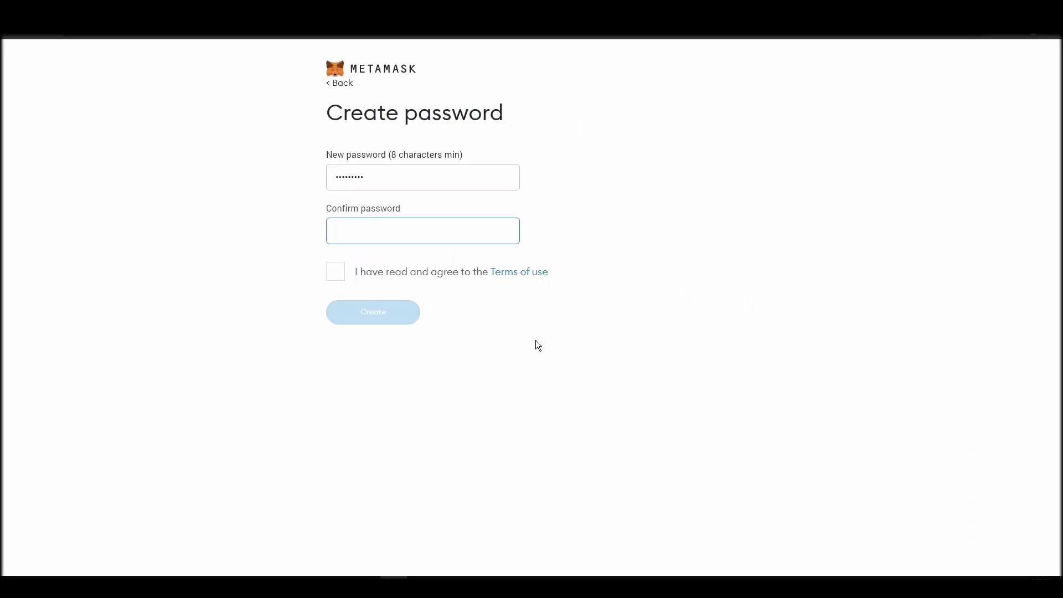
type("aaaaaaaaa")
left_click(339, 274)
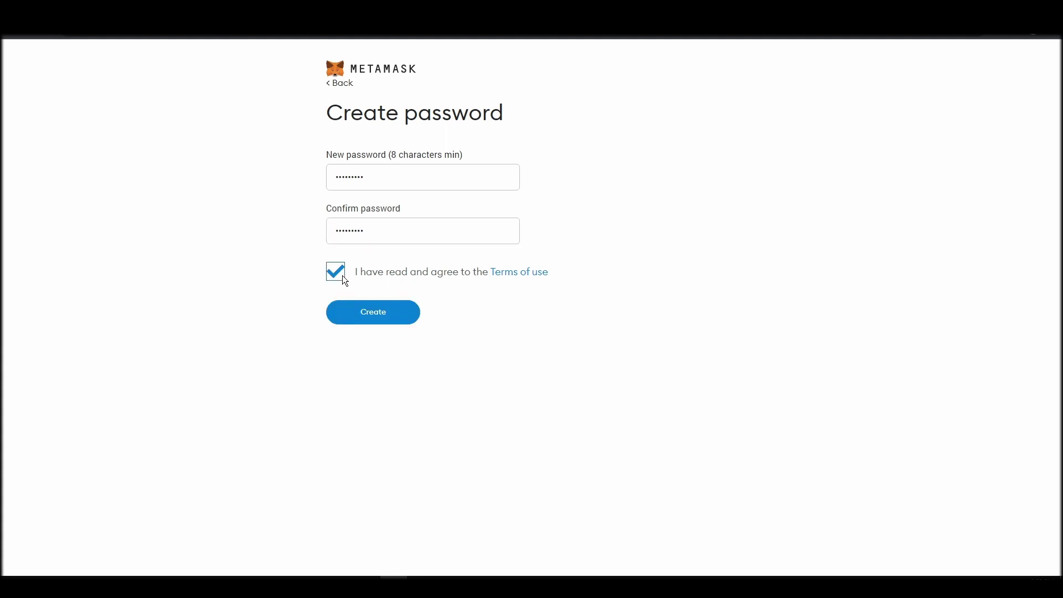
Step: Create the wallet, reveal the Secret Recovery Phrase, and confirm its words in order
left_click(401, 313)
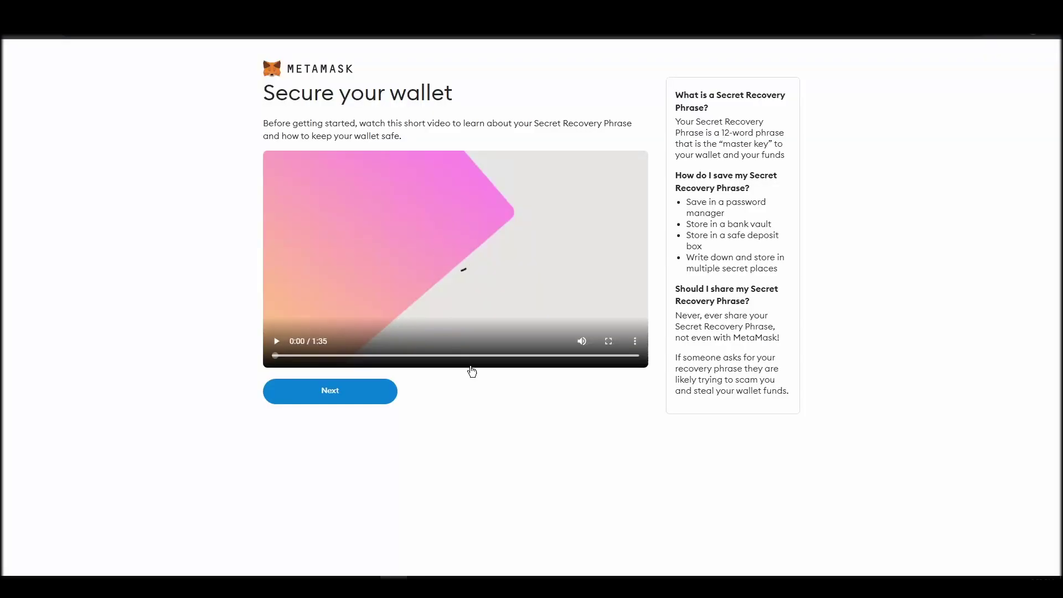
left_click(372, 400)
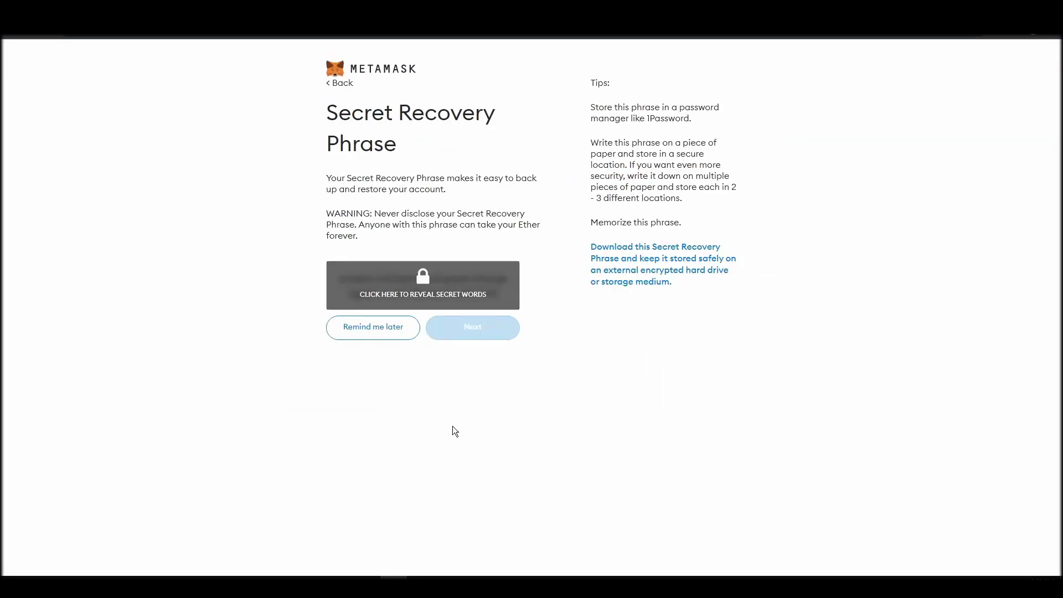
left_click(447, 288)
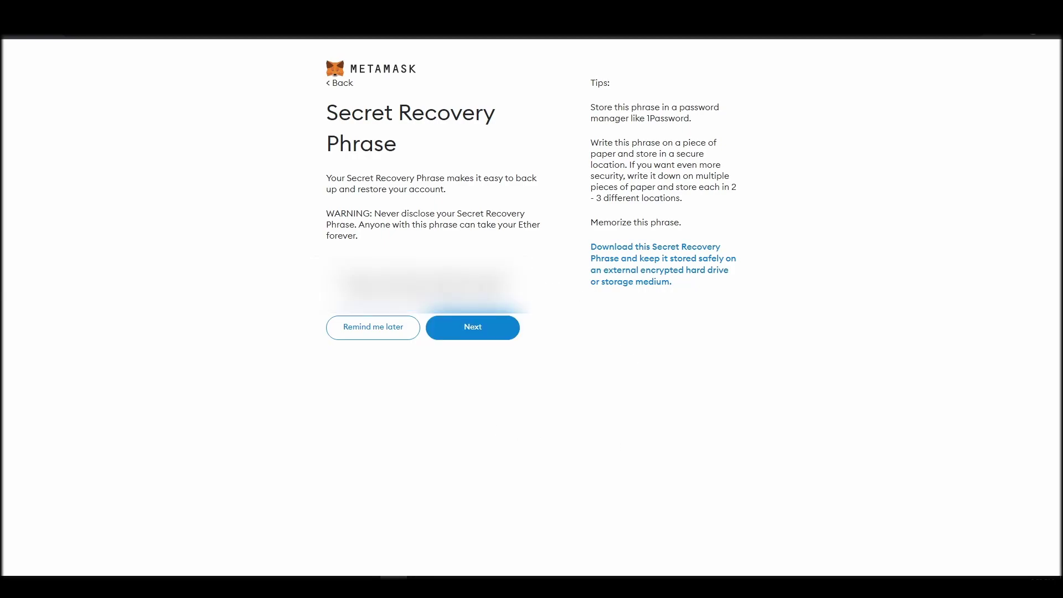
triple_click(424, 284)
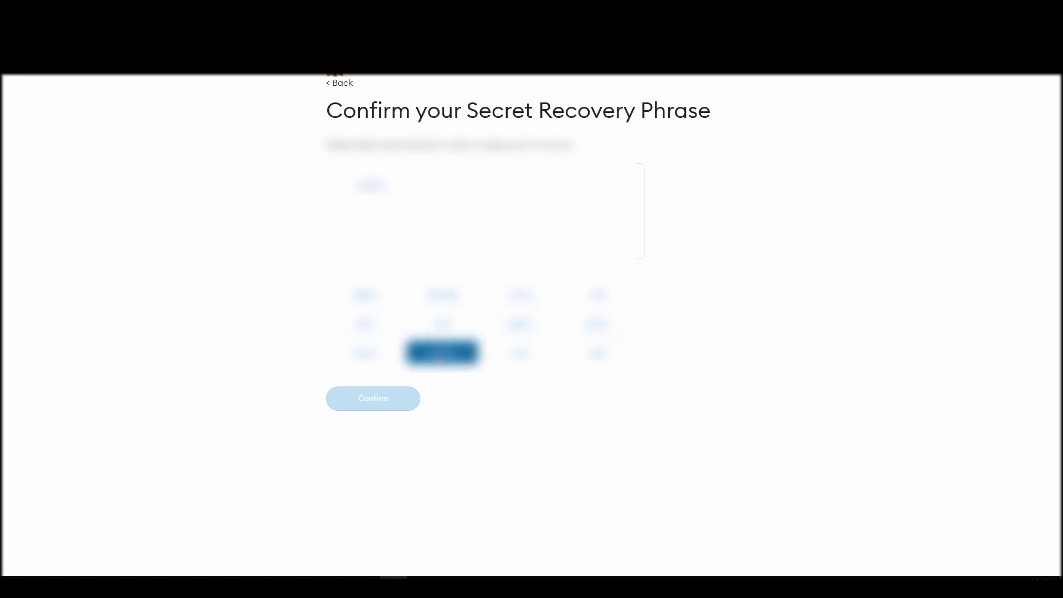
left_click(597, 297)
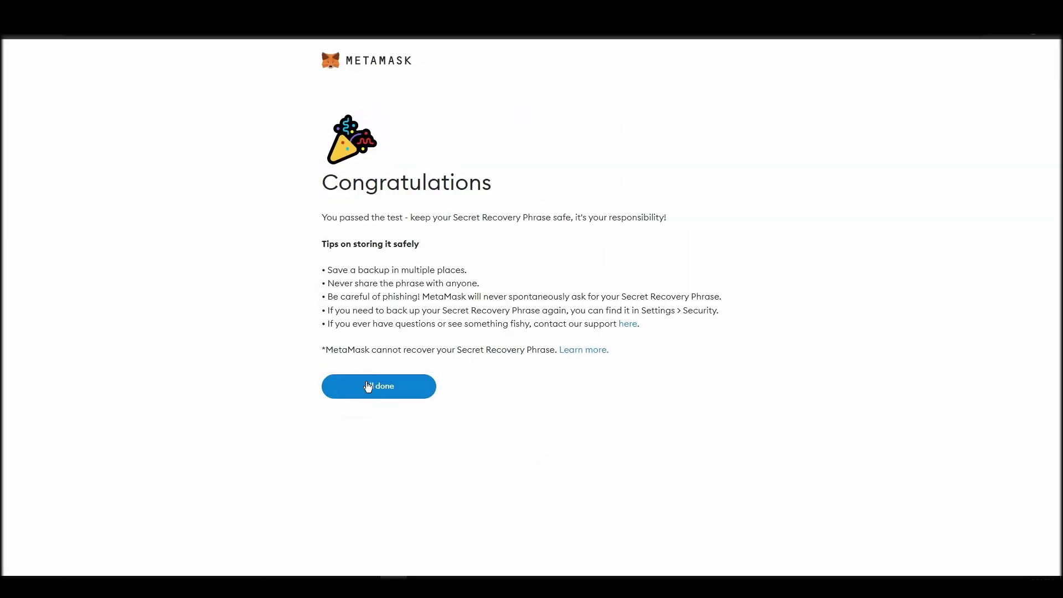
Step: Finish MetaMask setup with Done to open the new wallet
left_click(396, 397)
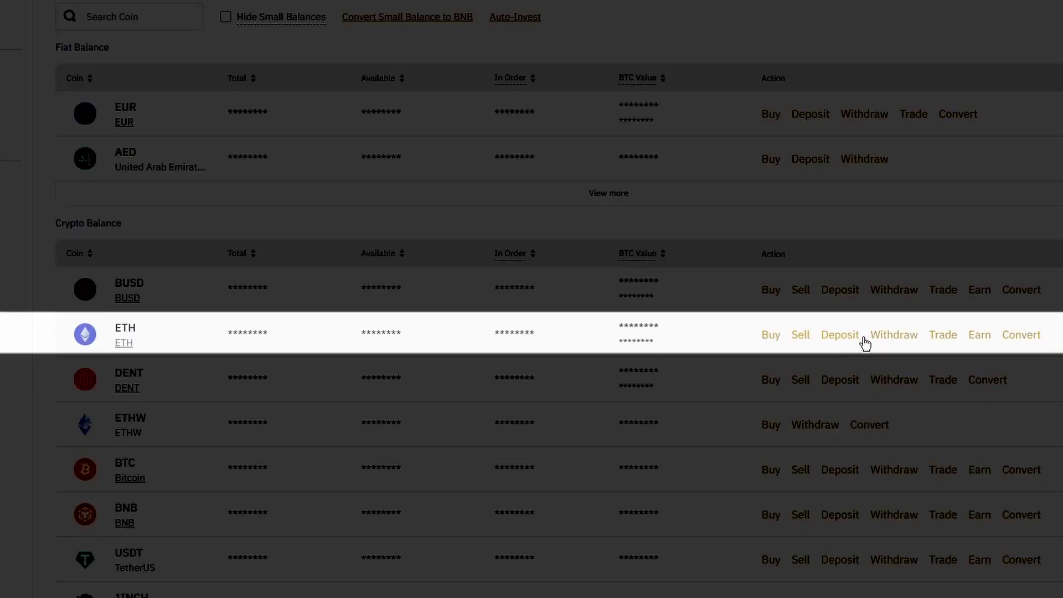
Step: Start an ETH withdrawal and paste the copied MetaMask account address as the destination
left_click(893, 335)
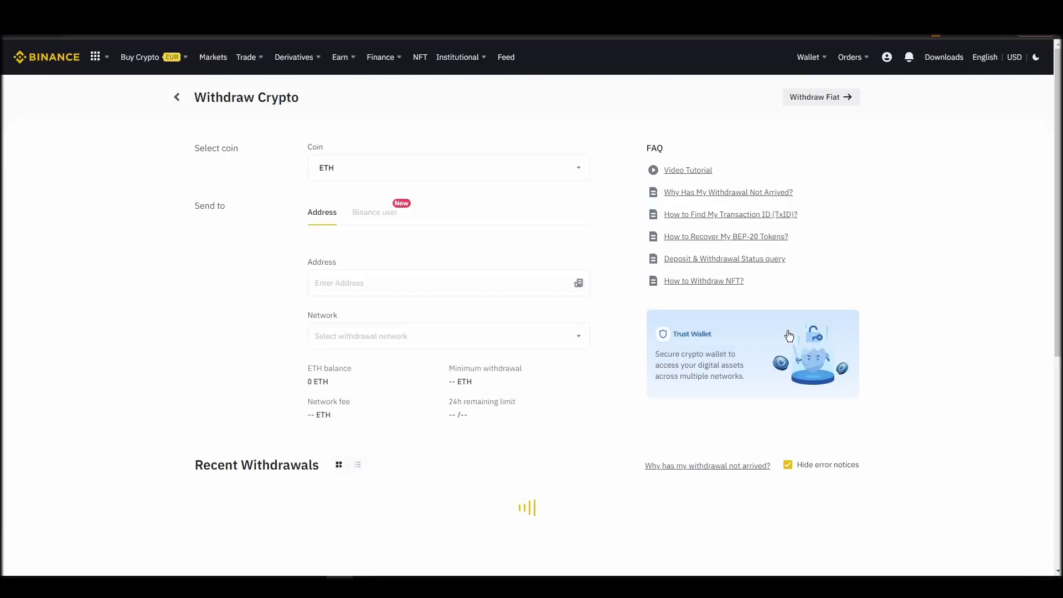
left_click(568, 372)
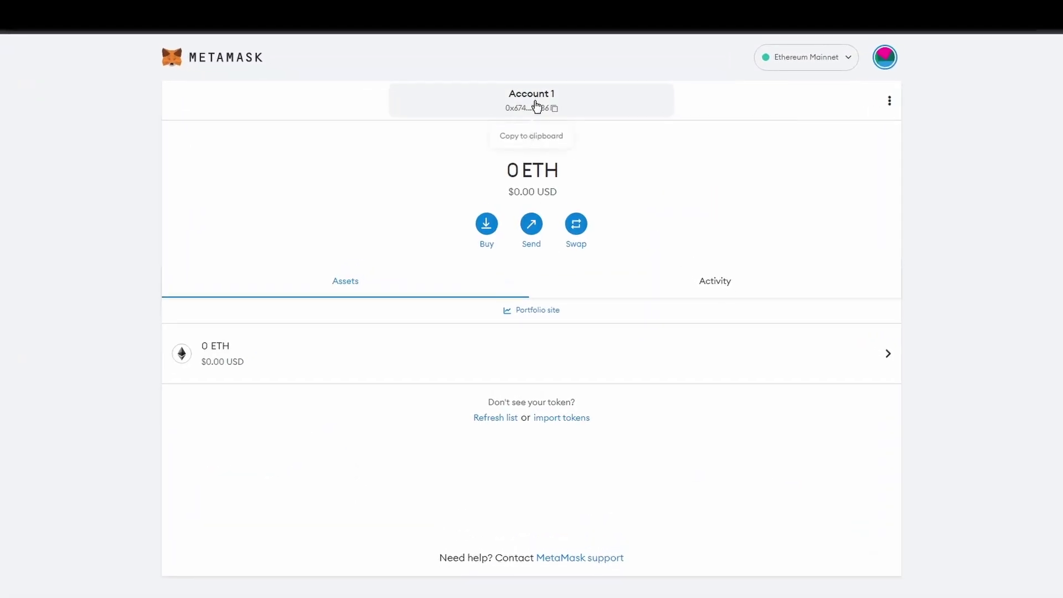
left_click(551, 104)
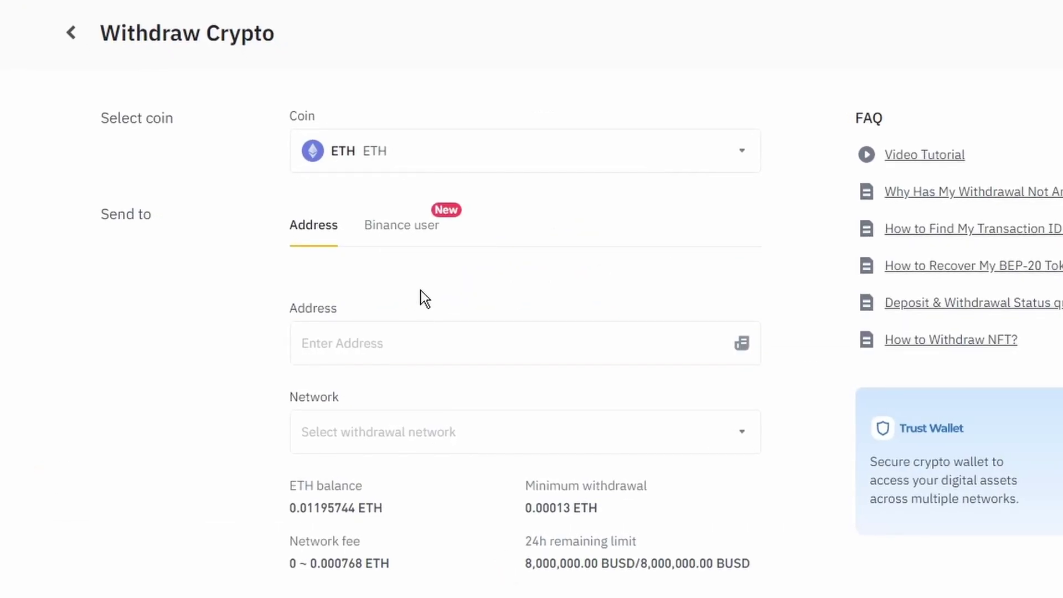
left_click(430, 331)
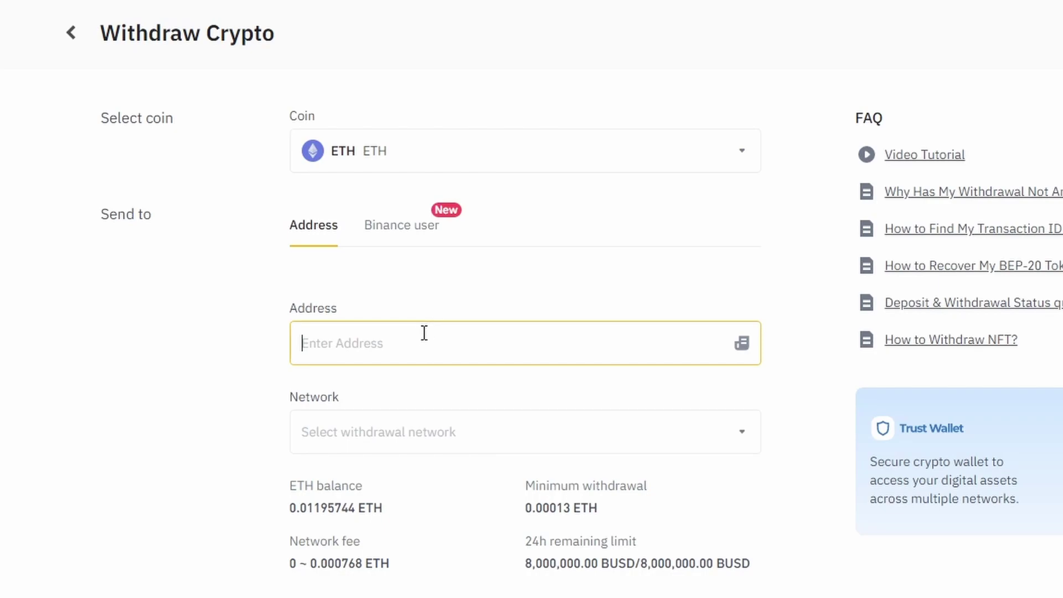
right_click(420, 334)
left_click(464, 475)
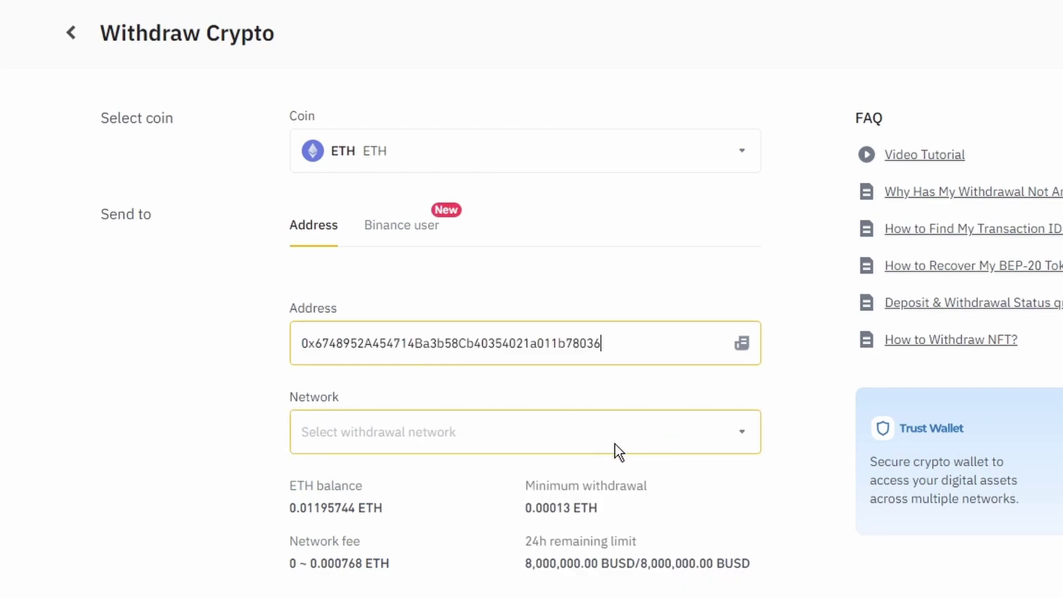
Step: Choose the Ethereum (ERC20) network, set the MAX 0.01195744 ETH amount, and submit
left_click(536, 438)
left_click(624, 382)
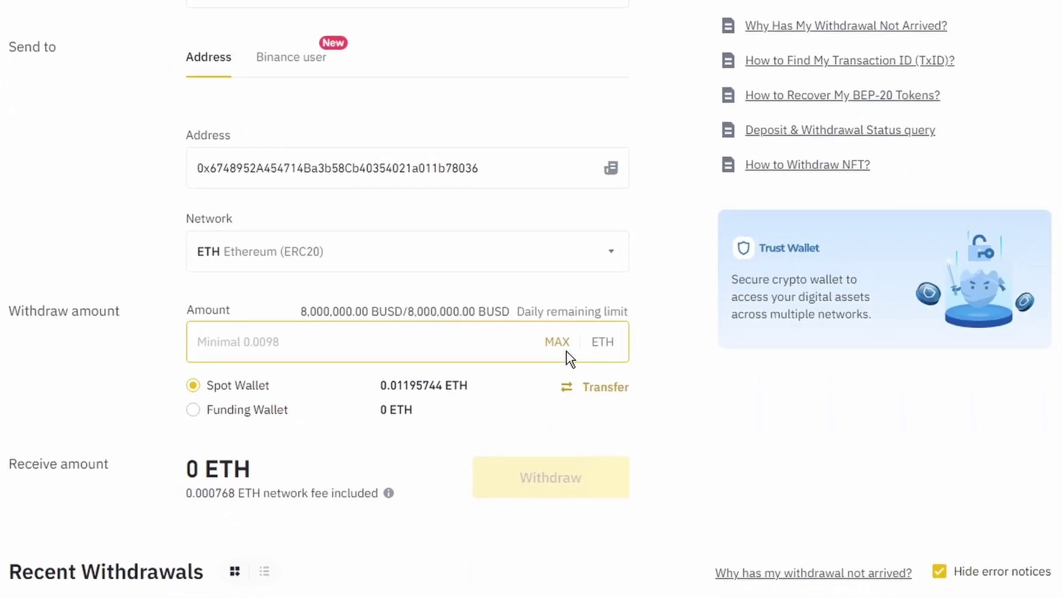
left_click(550, 346)
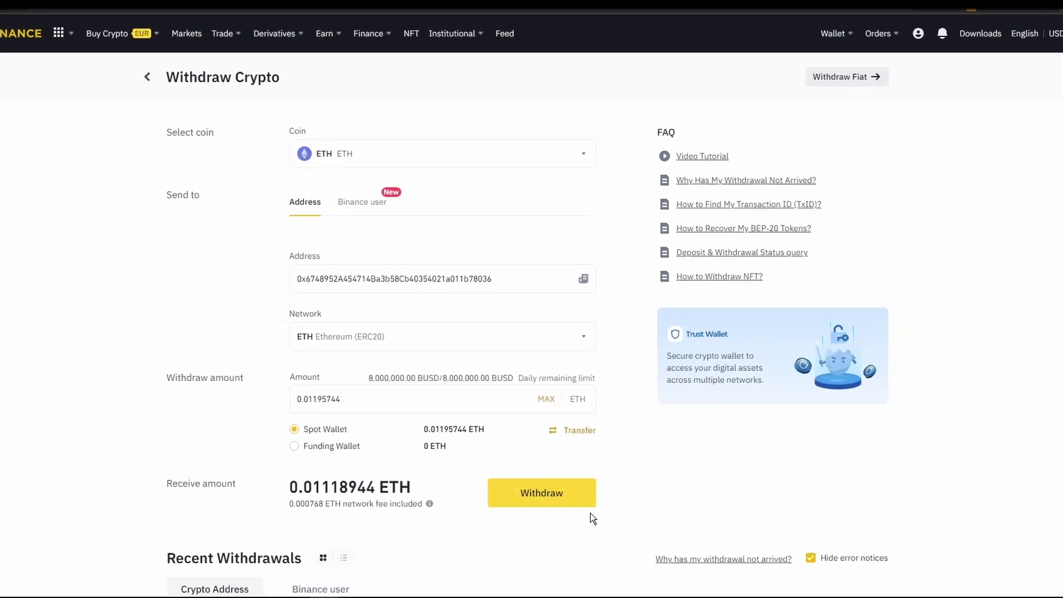
left_click(558, 508)
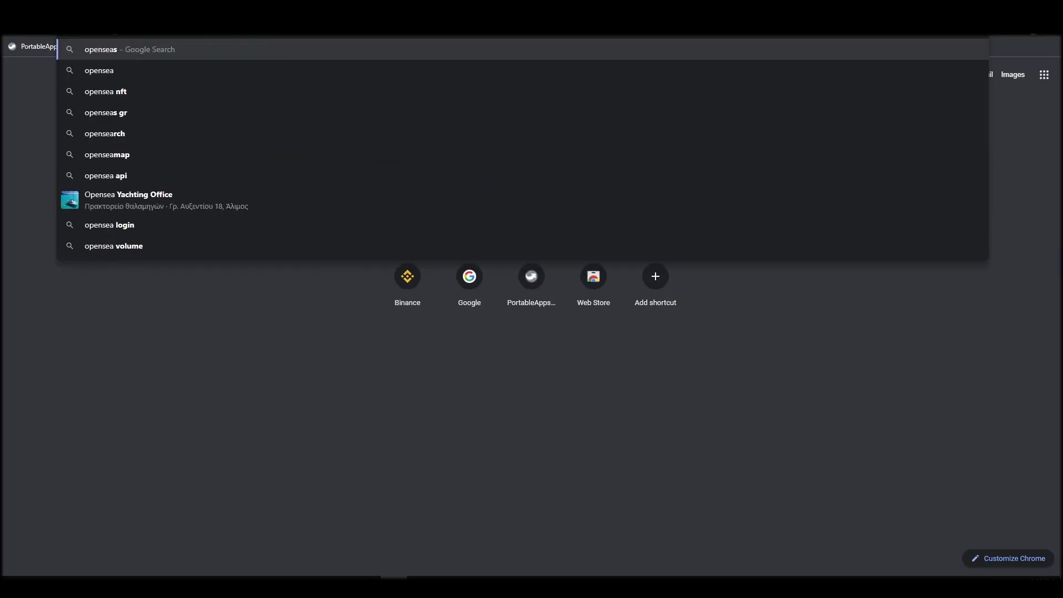
Step: Load opensea.io and connect the MetaMask Account 1 wallet to it
key("BackSpace")
type(".io")
key("Return")
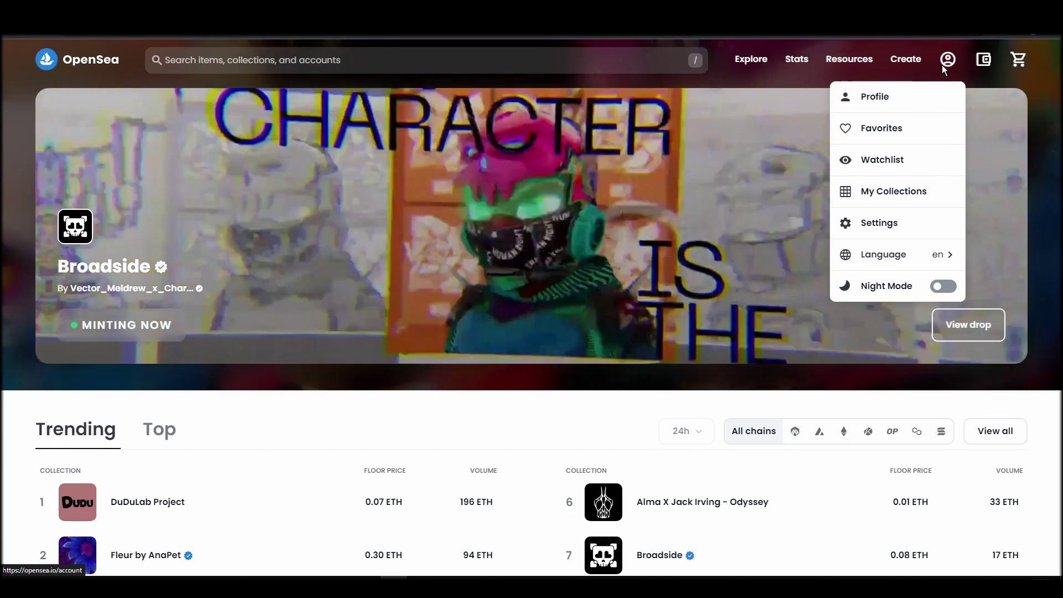
left_click(942, 65)
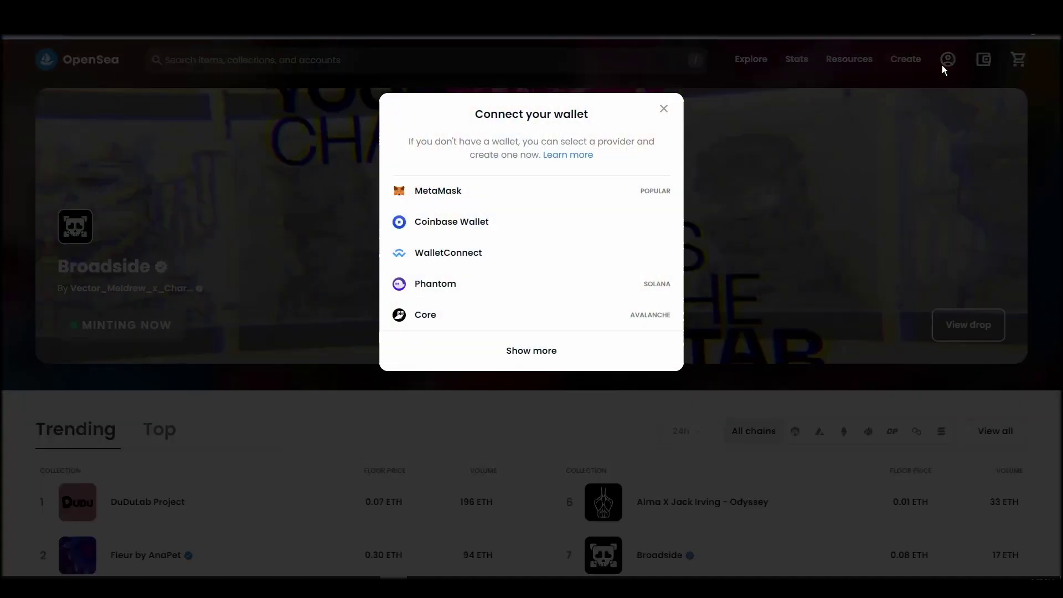
left_click(467, 191)
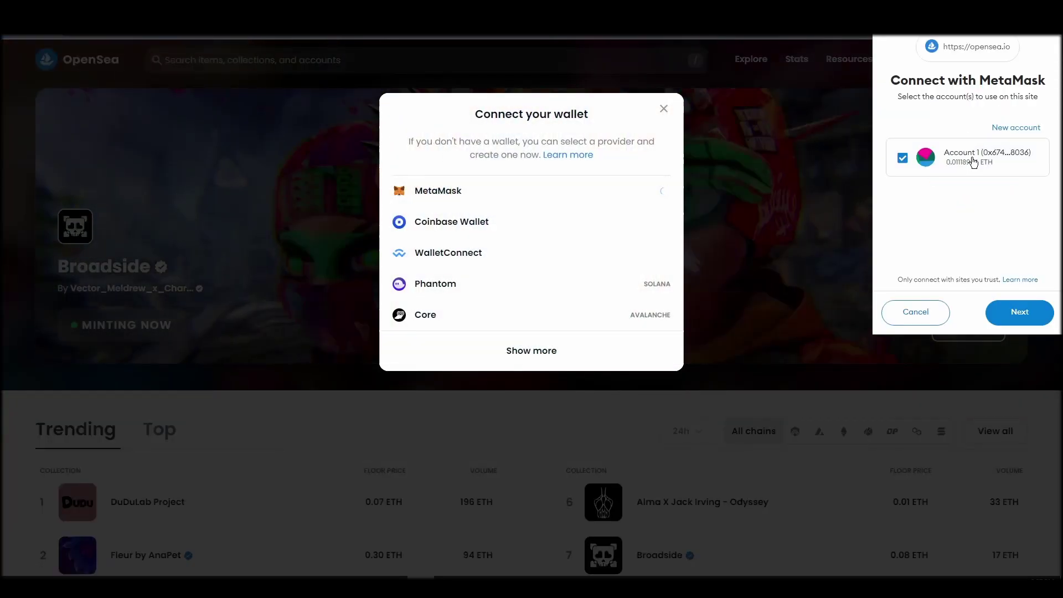
left_click(1024, 312)
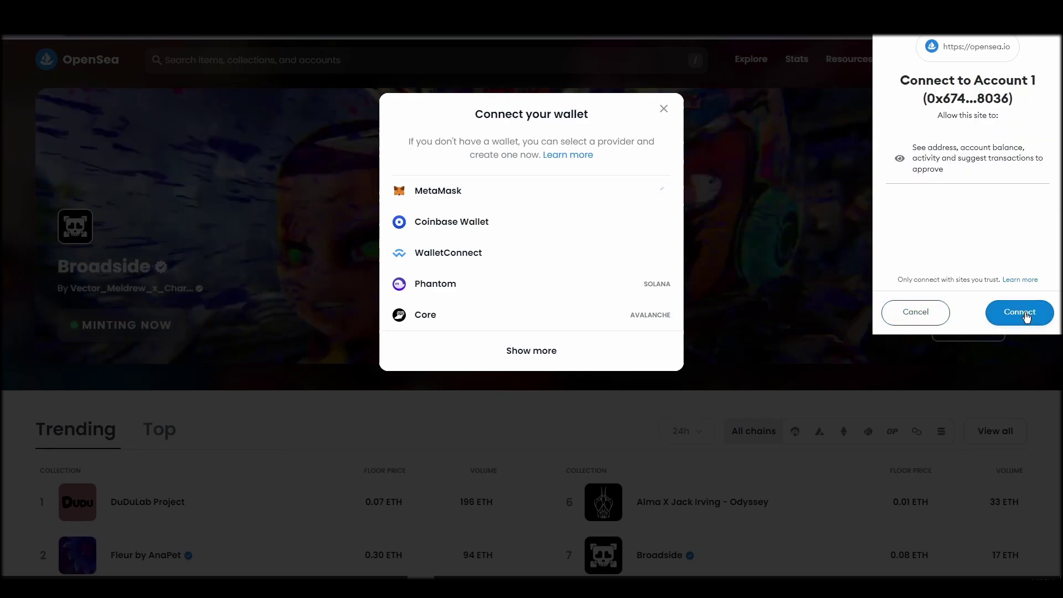
left_click(1025, 313)
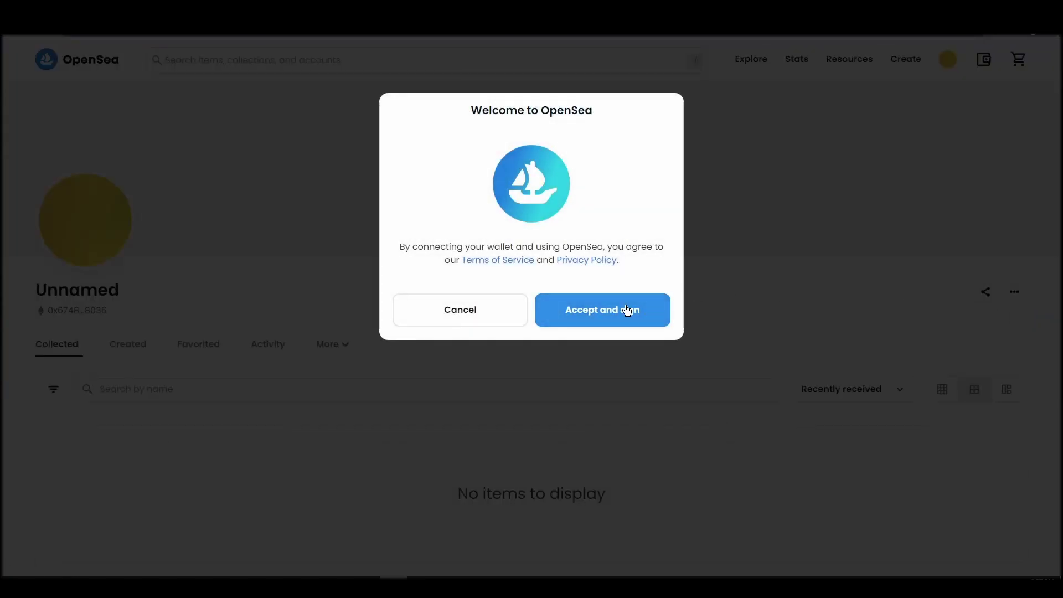
Step: Accept OpenSea's terms and sign the welcome message in MetaMask
left_click(627, 310)
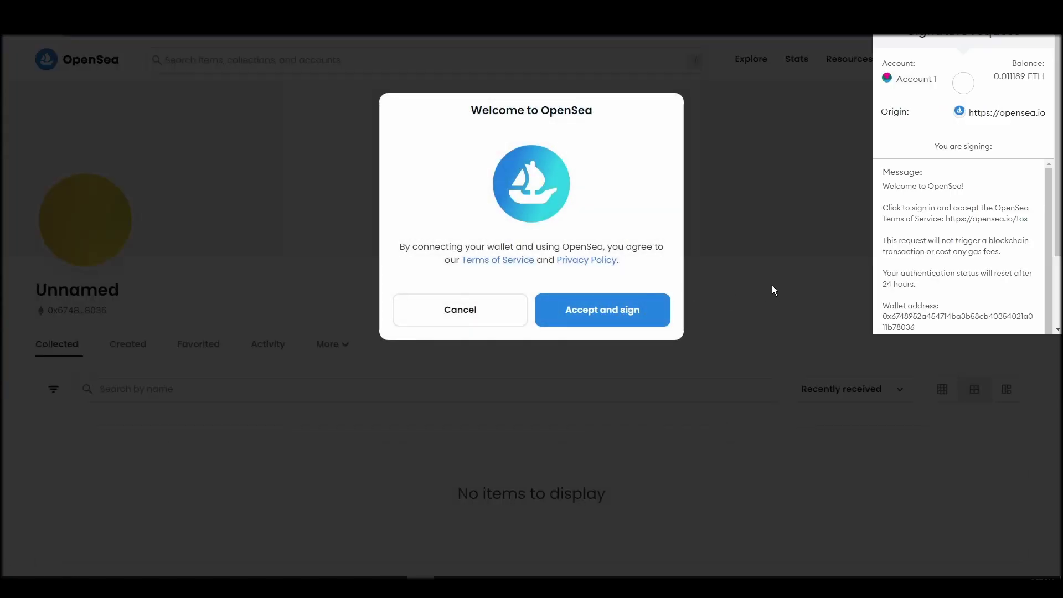
scroll(996, 232, "down", 3)
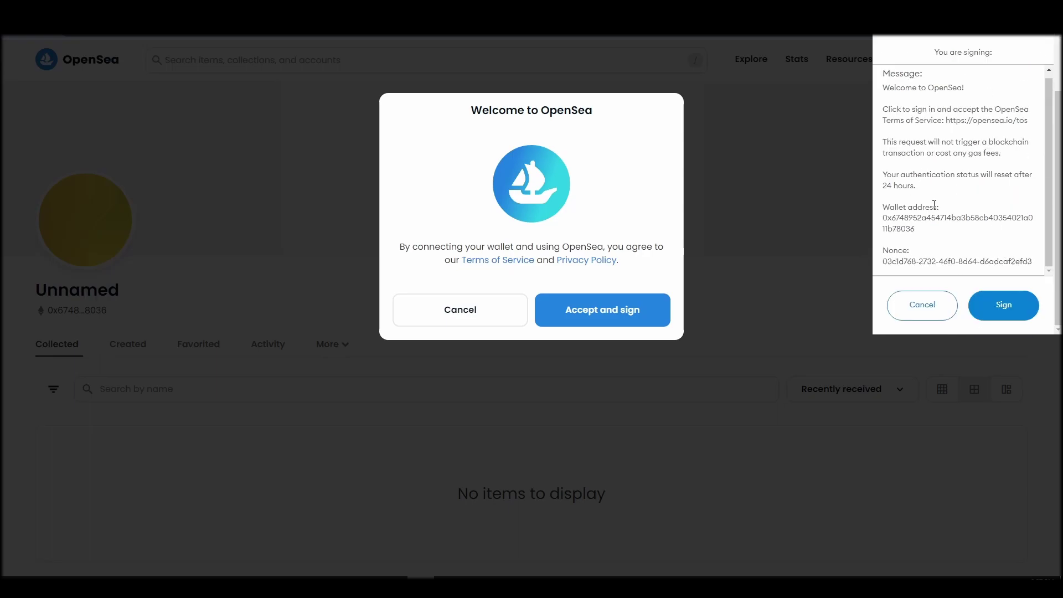
left_click(1005, 305)
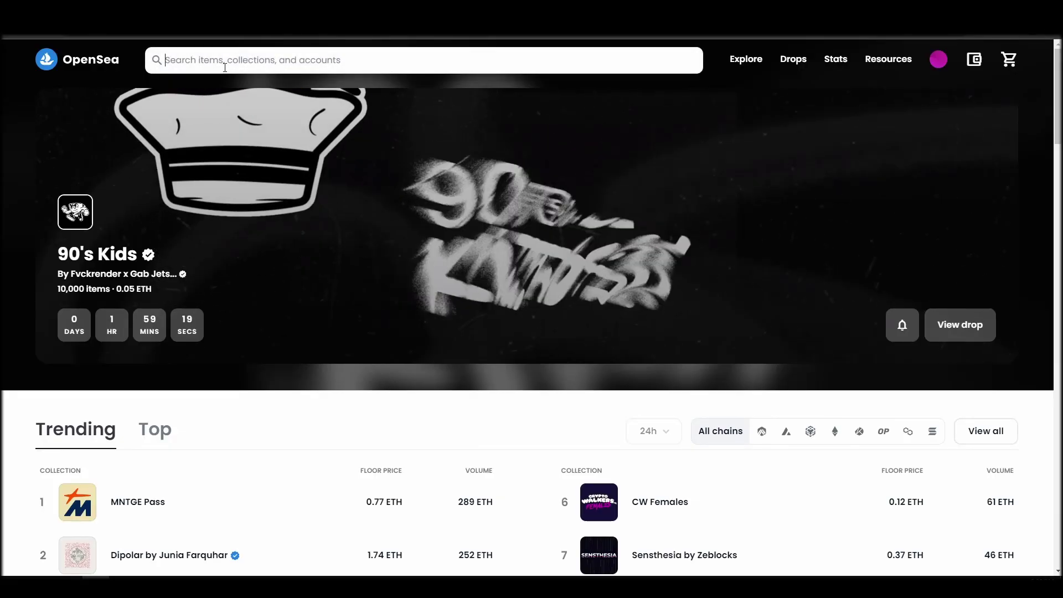
Step: Search OpenSea for 'Avid Lines' and open the Avid Lines collection (500 items, 1.76 ETH floor)
type("Avi")
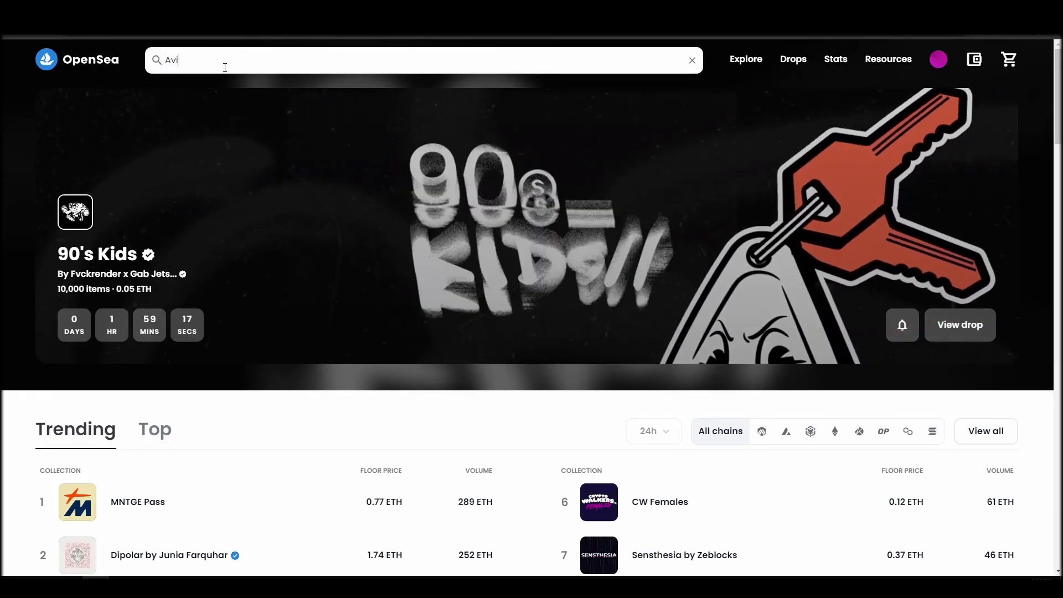
type("d L")
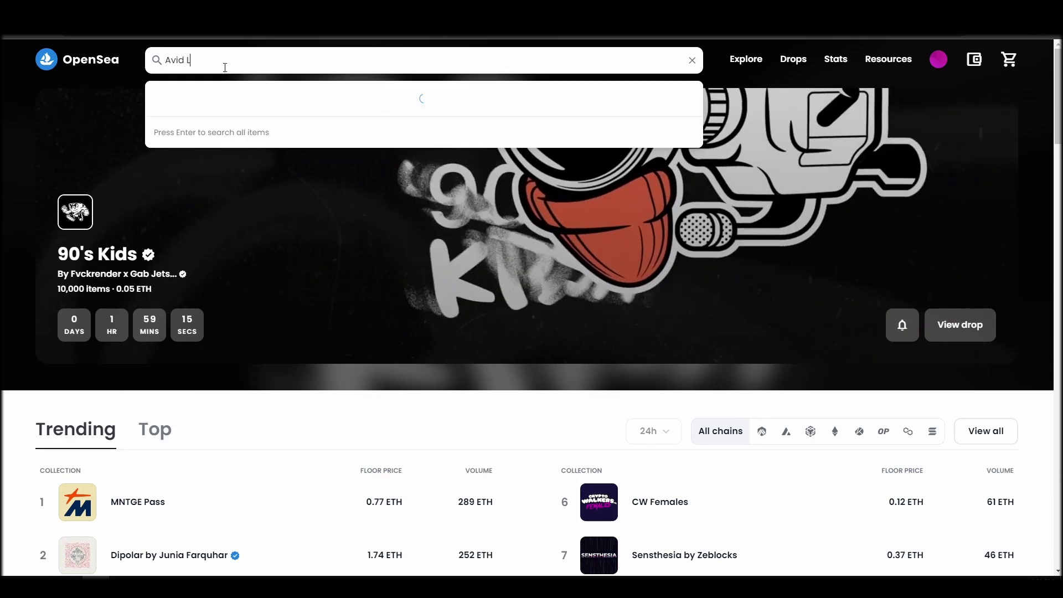
type("ines")
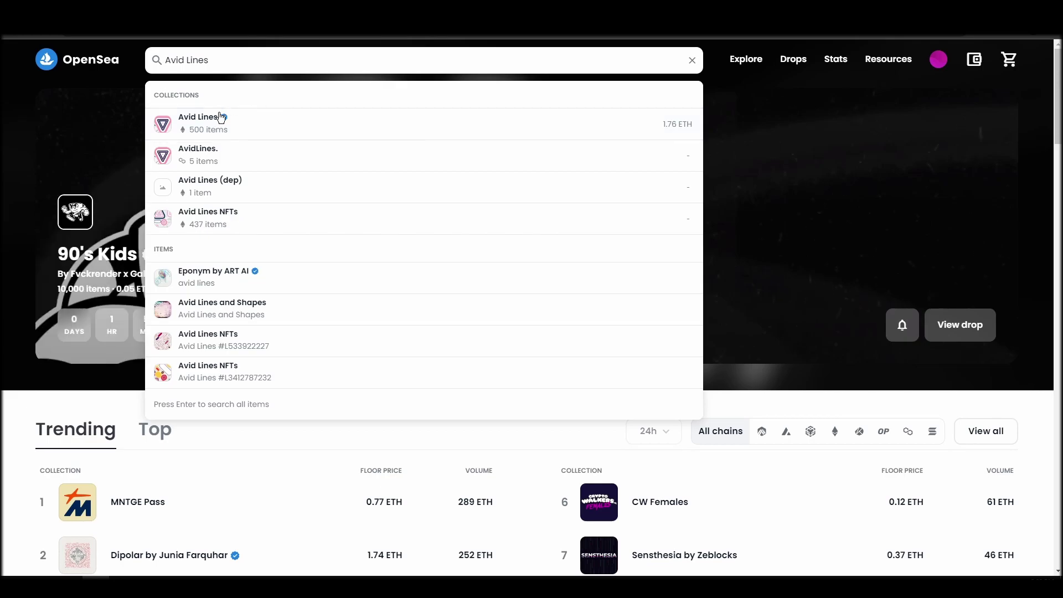
left_click(217, 123)
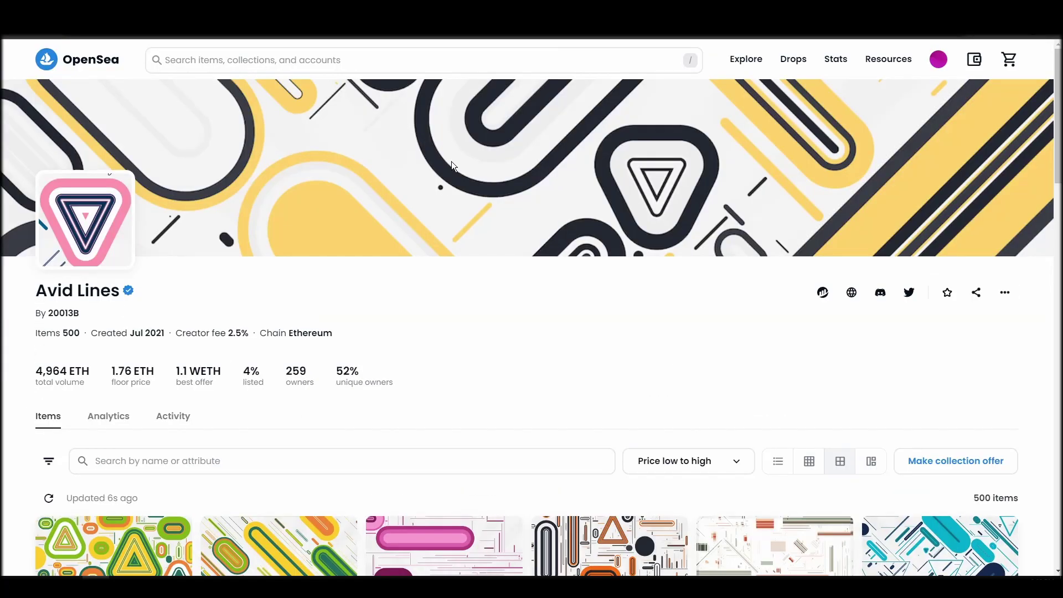
scroll(450, 161, "down", 3)
scroll(488, 167, "down", 5)
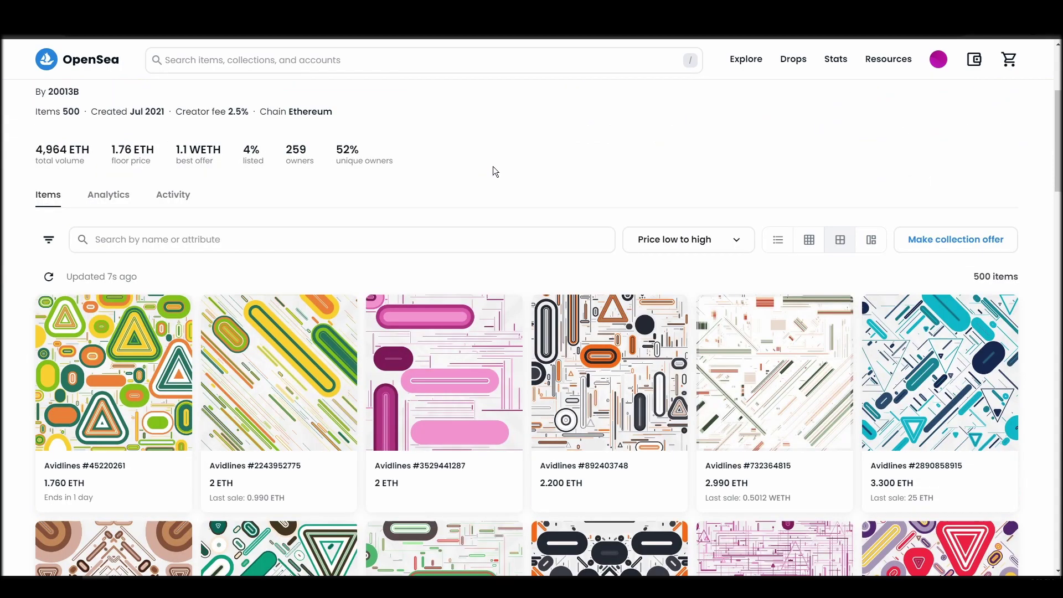
scroll(553, 173, "down", 5)
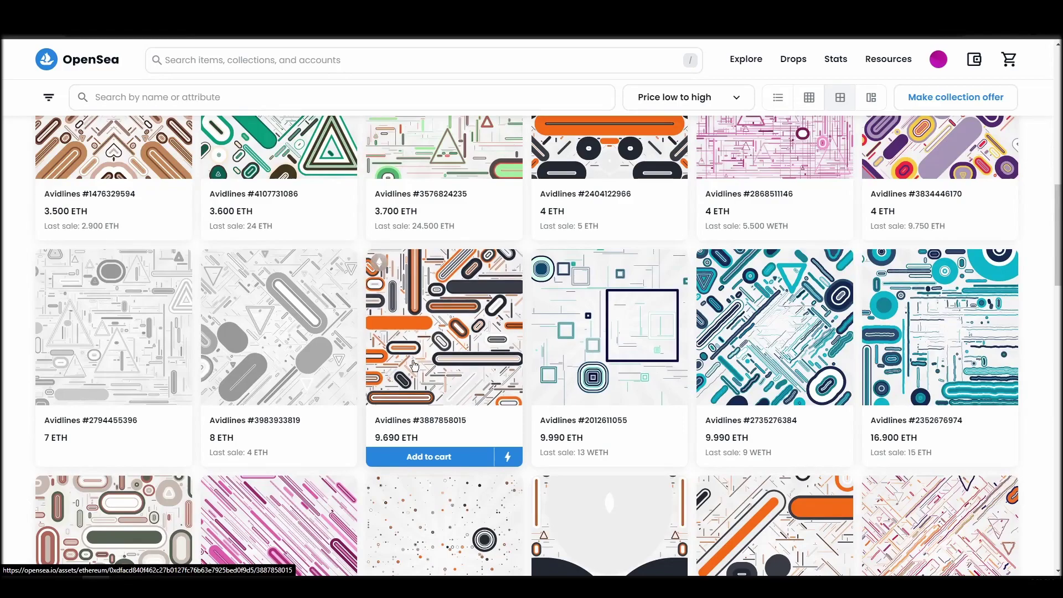
left_click(417, 353)
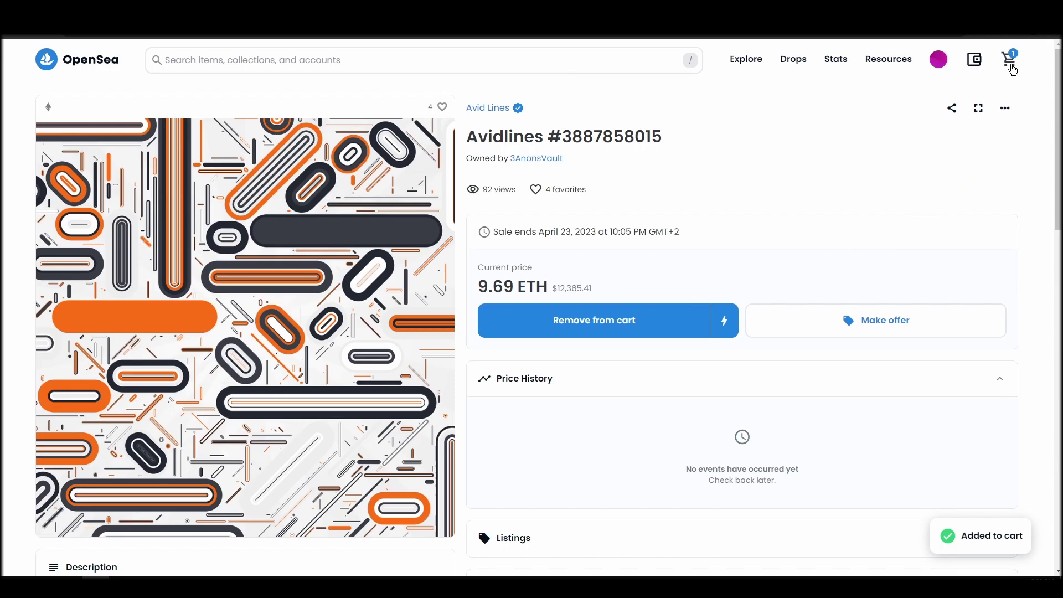
left_click(1012, 60)
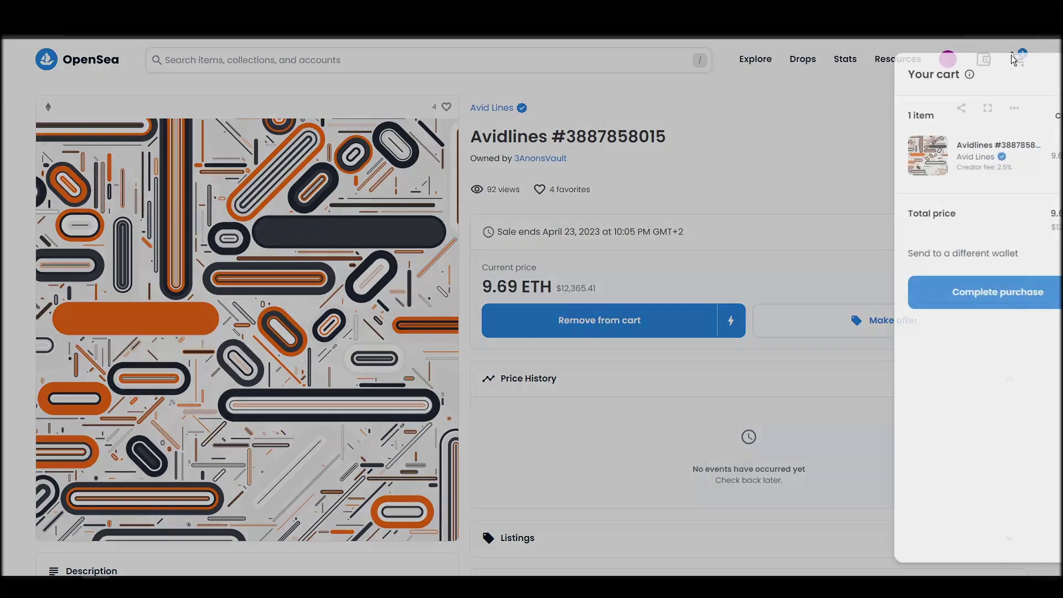